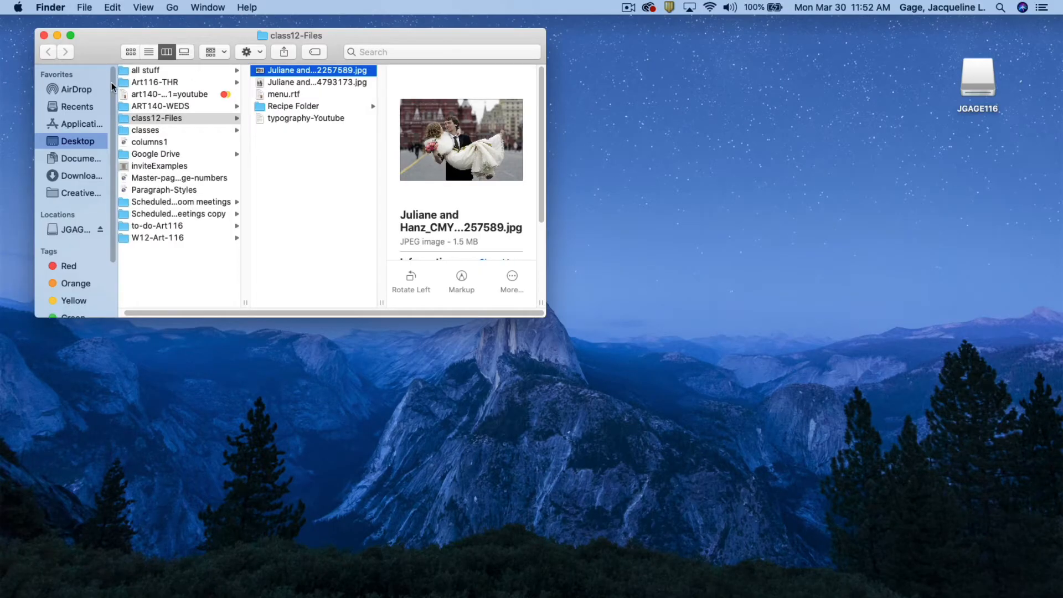
- Preview the two wedding JPEGs in the class12-Files folder
click(282, 83)
click(284, 70)
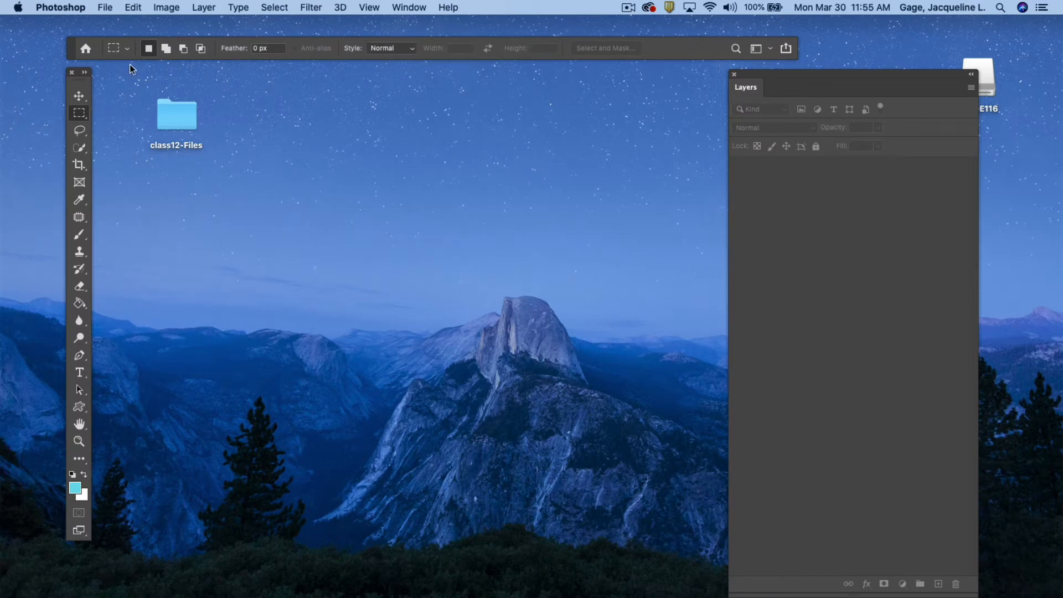
- Switch to Photoshop and open both wedding JPEGs together from the class12-Files folder on the Desktop
click(105, 8)
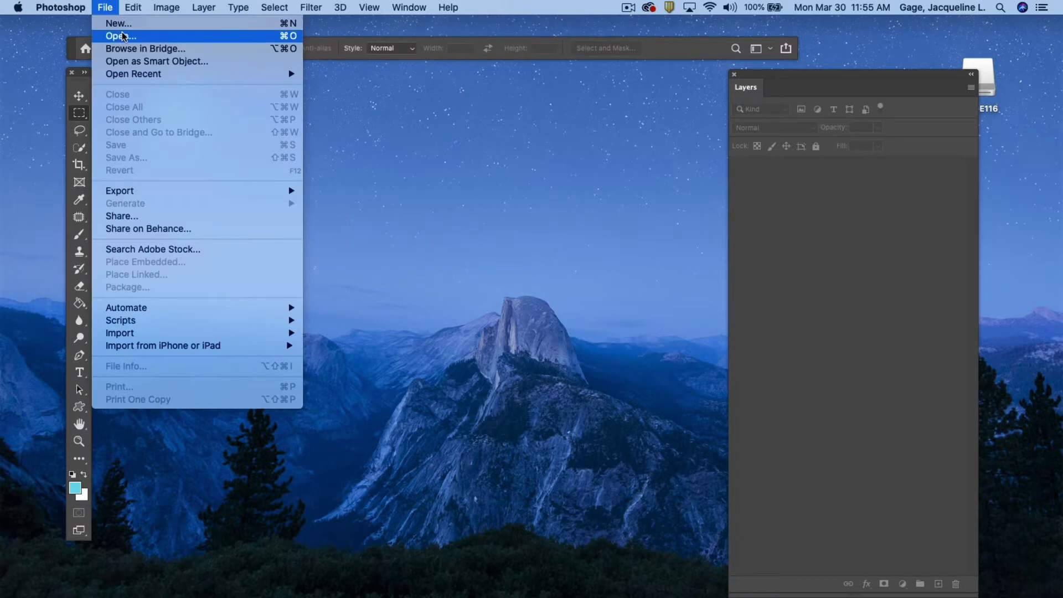
click(122, 35)
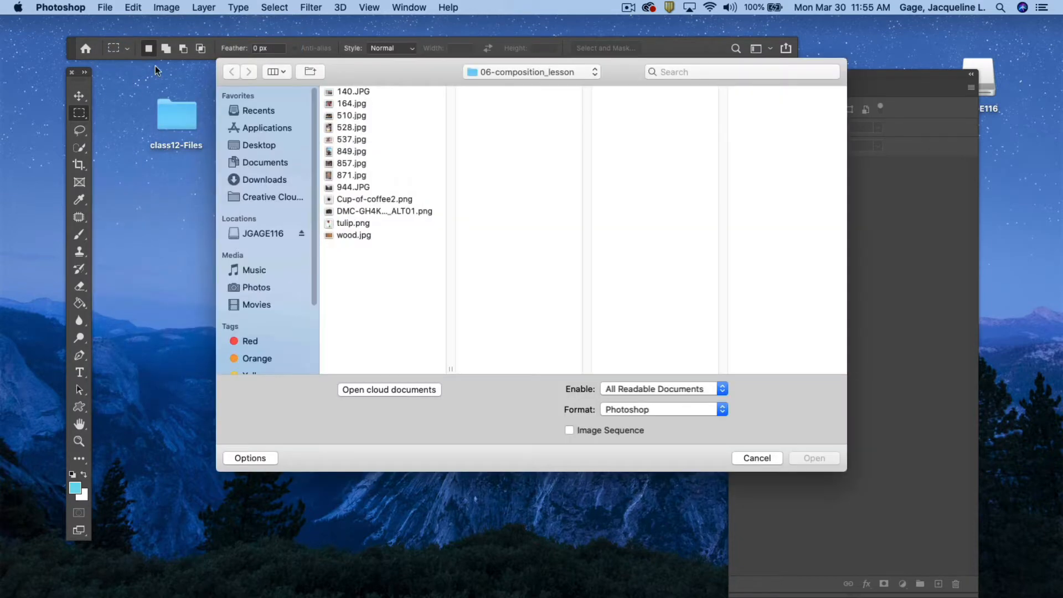
click(264, 145)
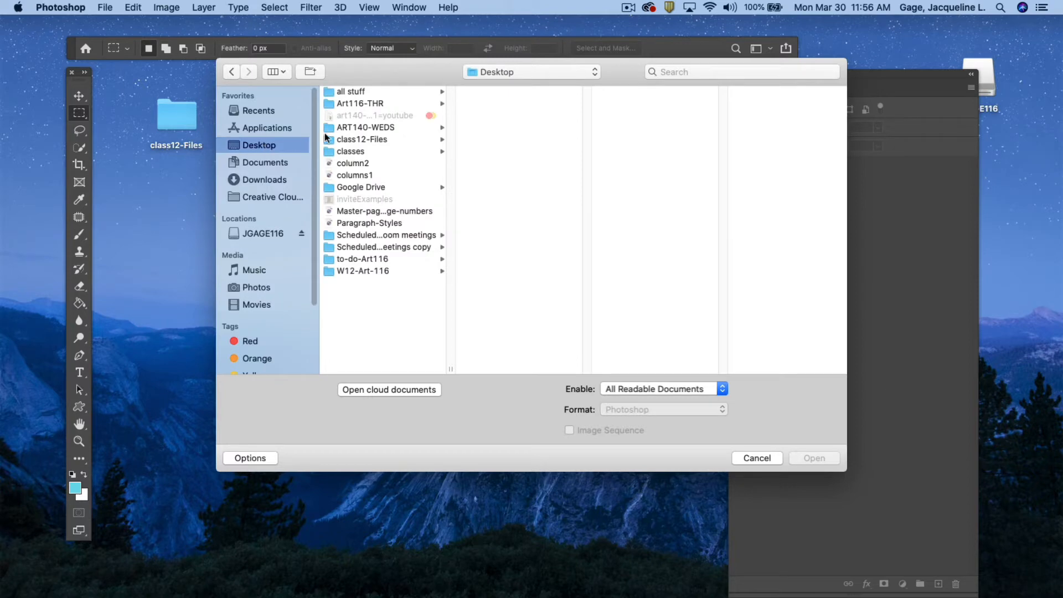
click(375, 139)
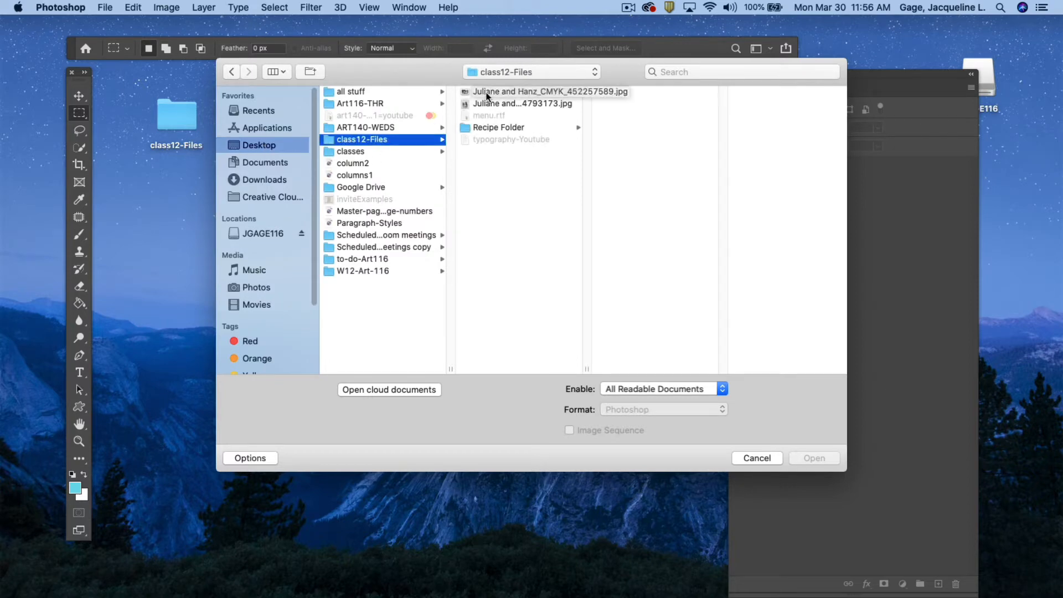
click(487, 95)
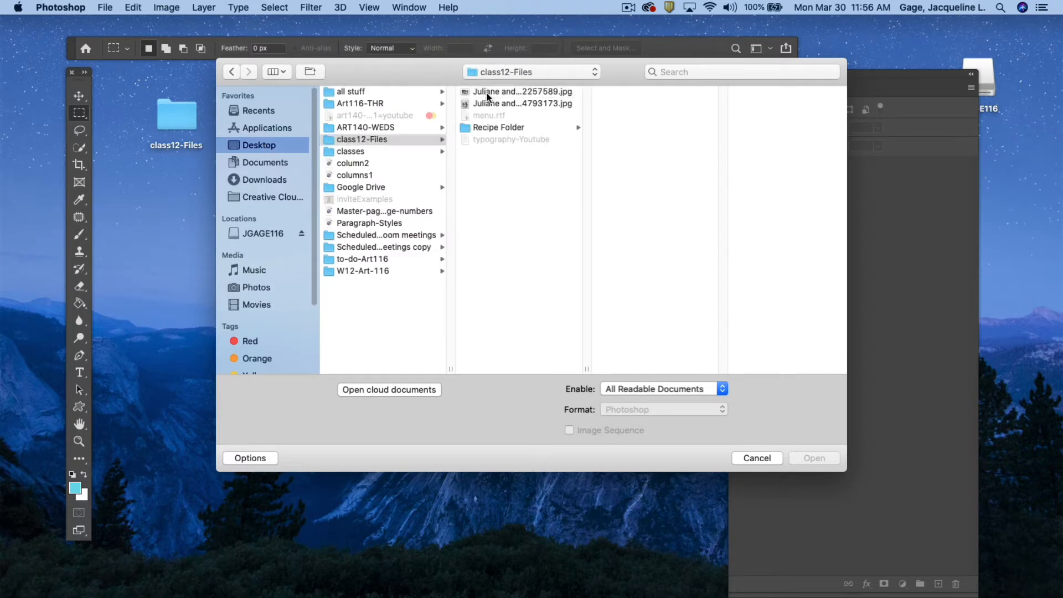
shift+click(478, 104)
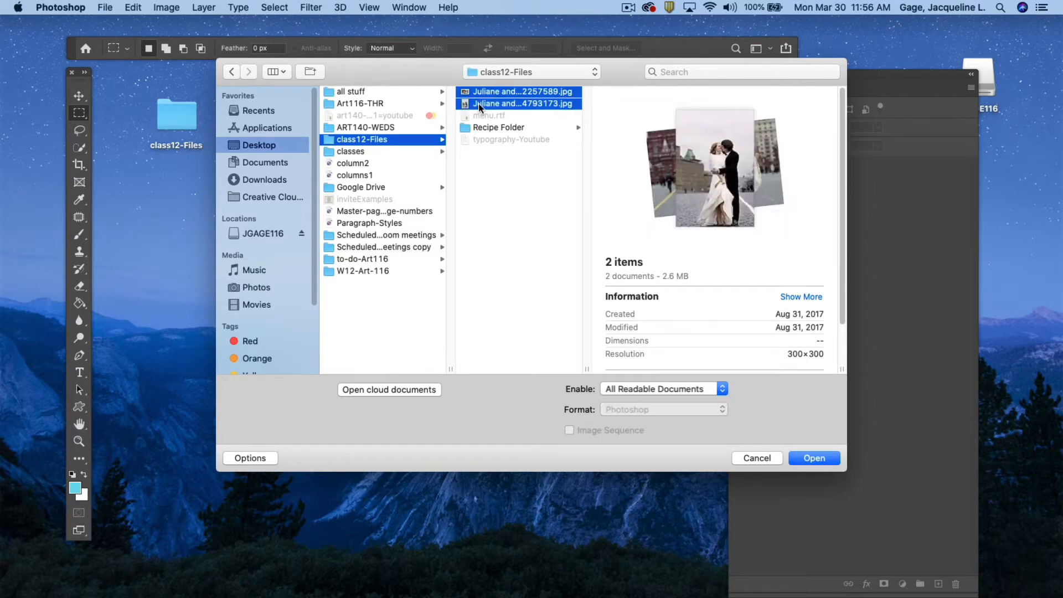
click(814, 459)
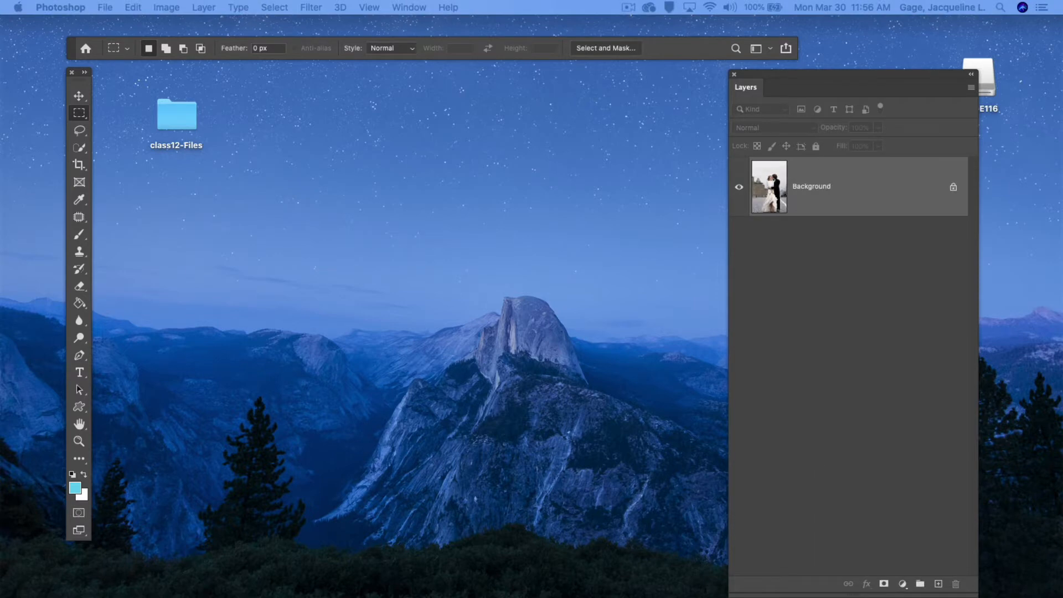
- Enlarge and reposition the document window, and bring the landscape wedding photo to the front
drag(0, 79, 300, 66)
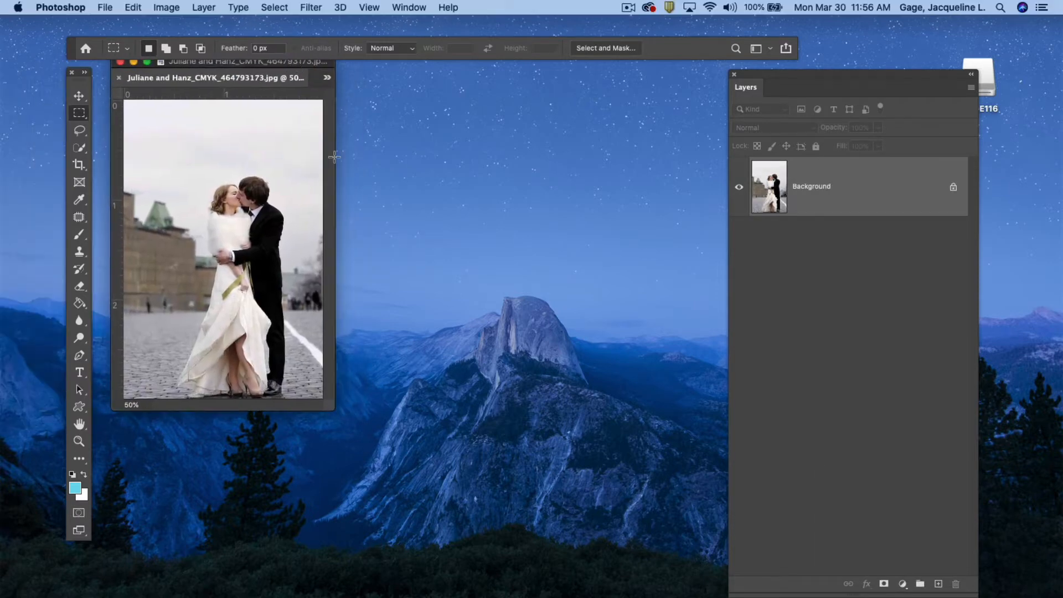
drag(333, 411, 726, 479)
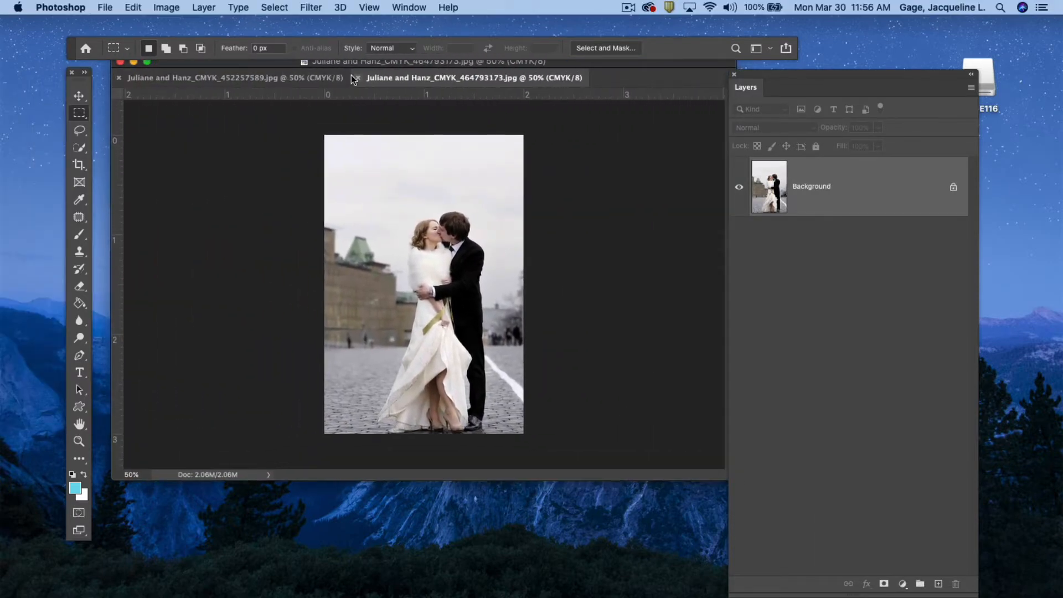
click(326, 80)
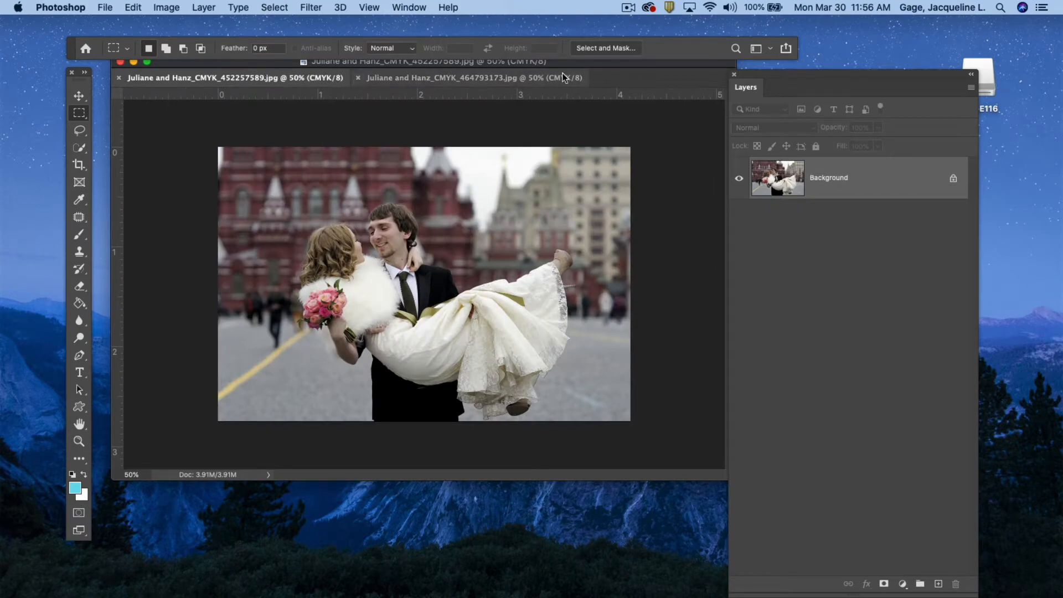
drag(557, 64, 550, 71)
- Check which colour mode the landscape wedding photo uses
click(172, 8)
mouse_move(183, 30)
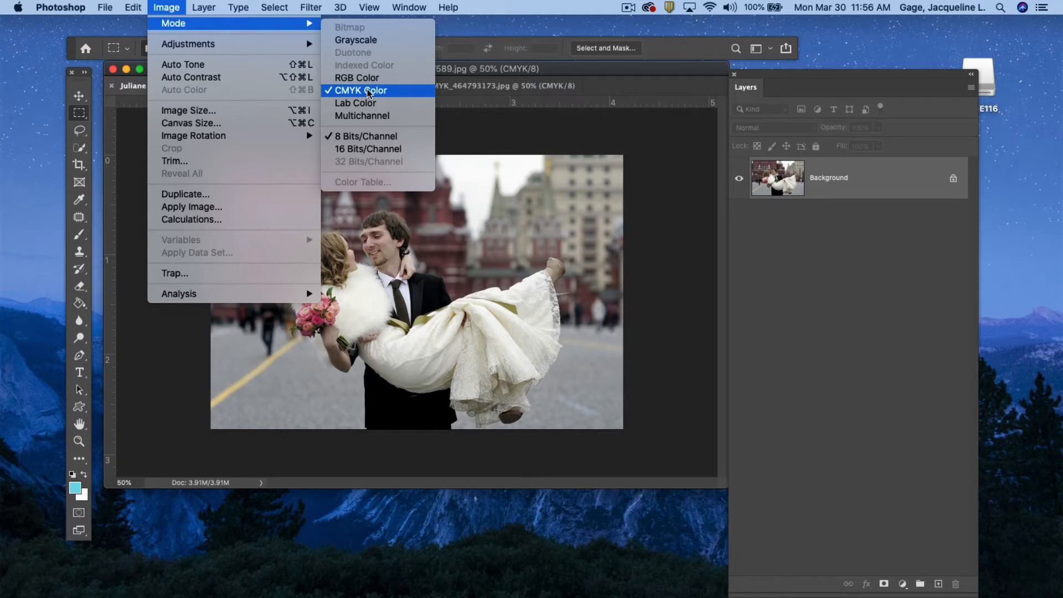
click(556, 72)
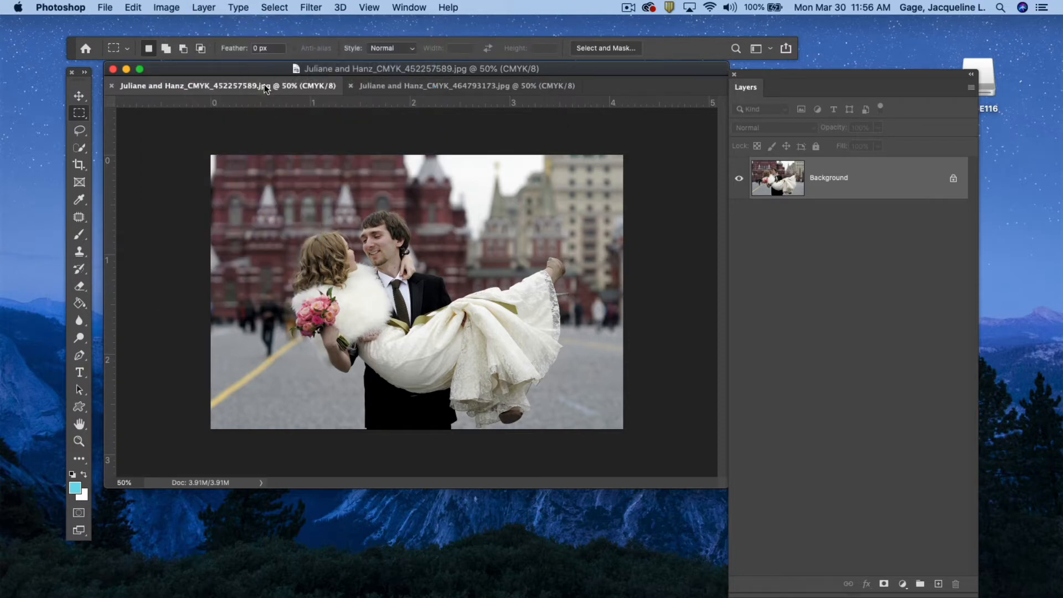
- Save the landscape wedding photo as a TIFF in the Desktop's class12-Files folder, accepting the default TIFF options
click(131, 8)
mouse_move(106, 8)
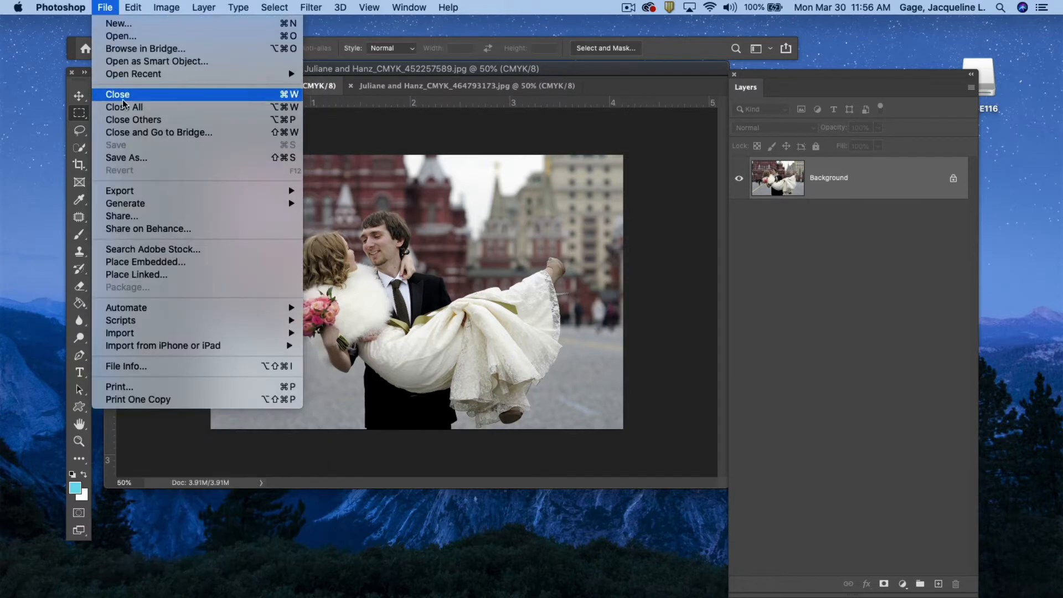
click(141, 160)
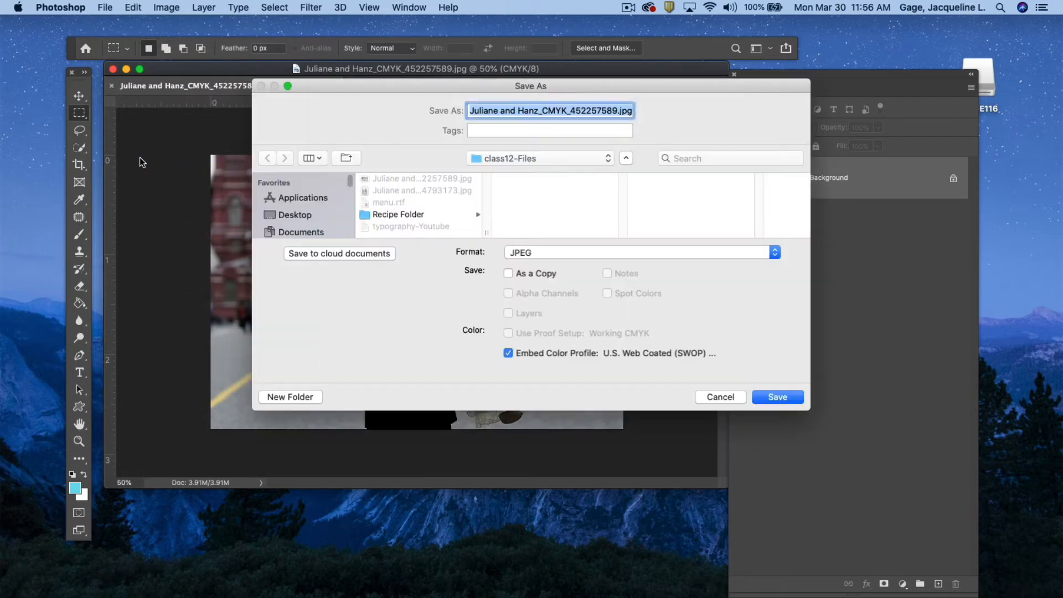
click(277, 215)
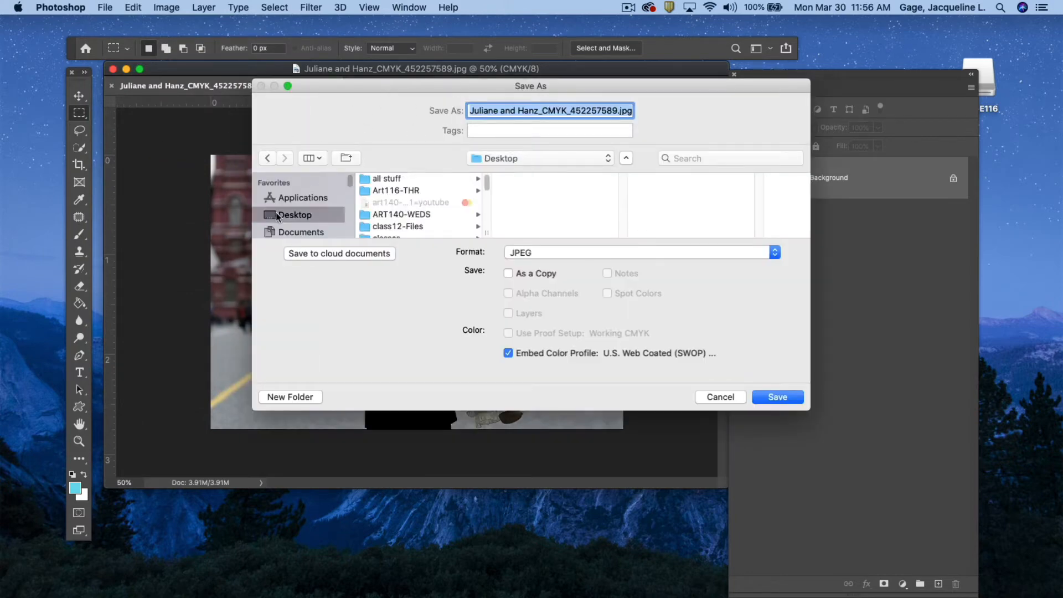
click(392, 226)
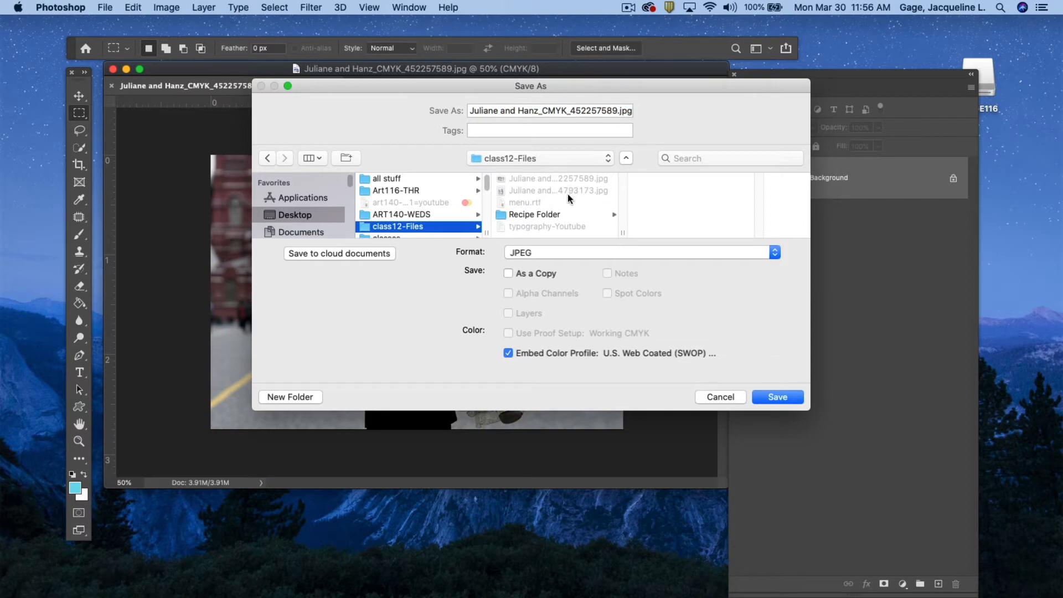
click(764, 251)
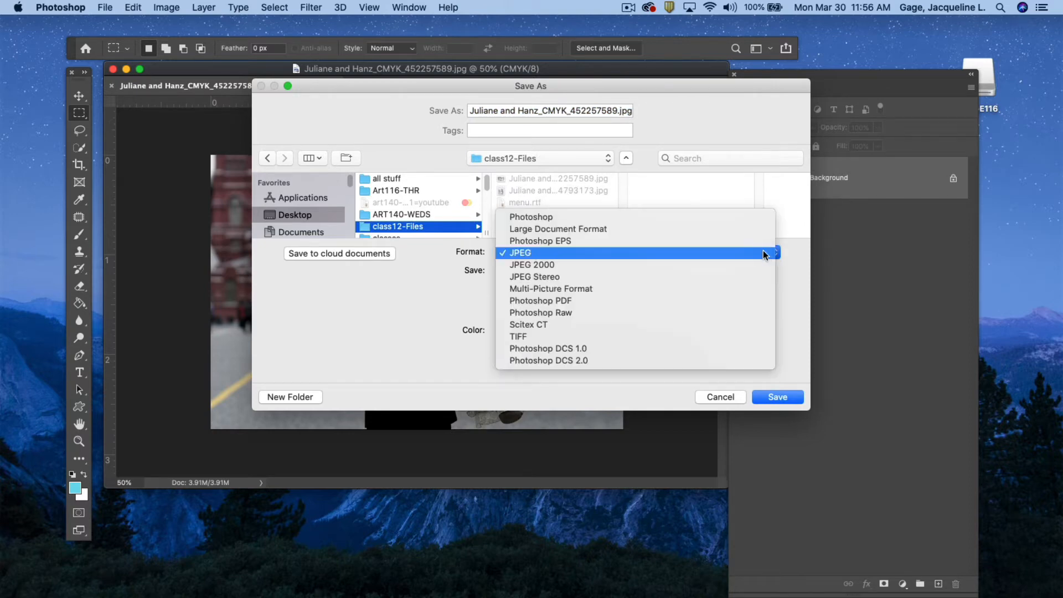
click(607, 338)
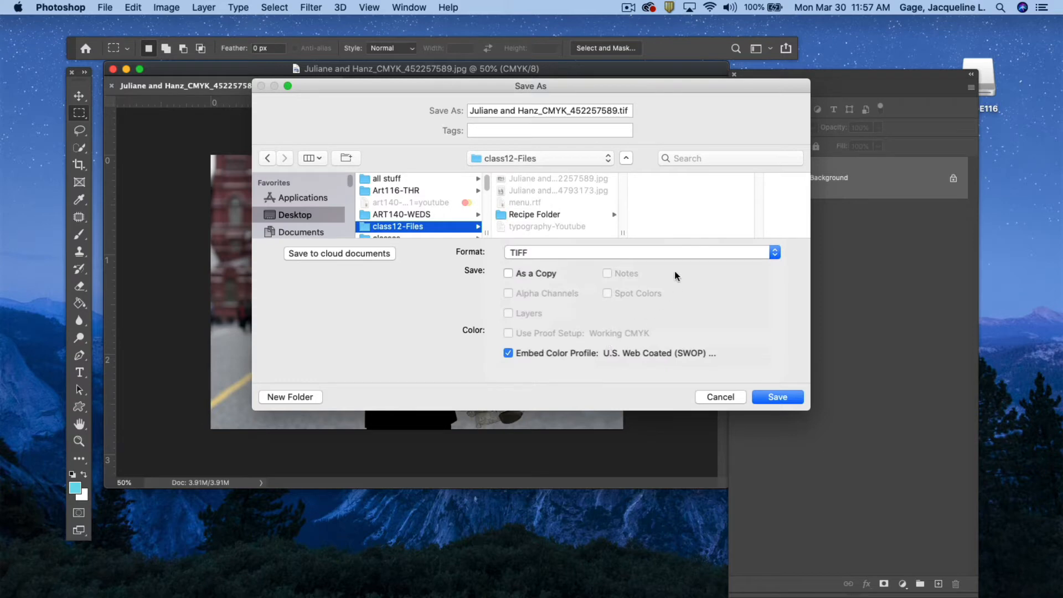
click(779, 397)
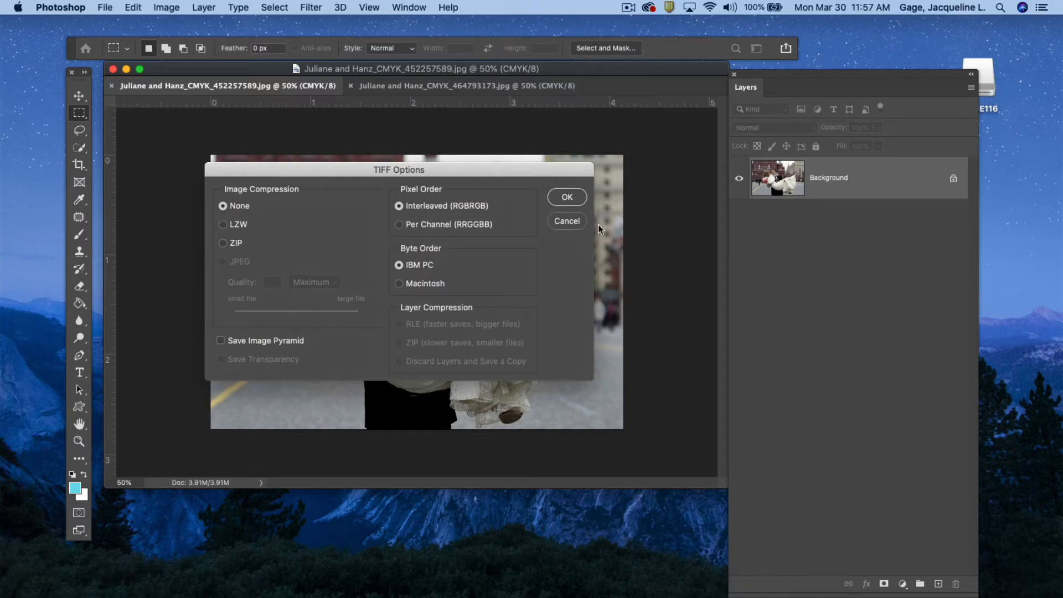
click(570, 195)
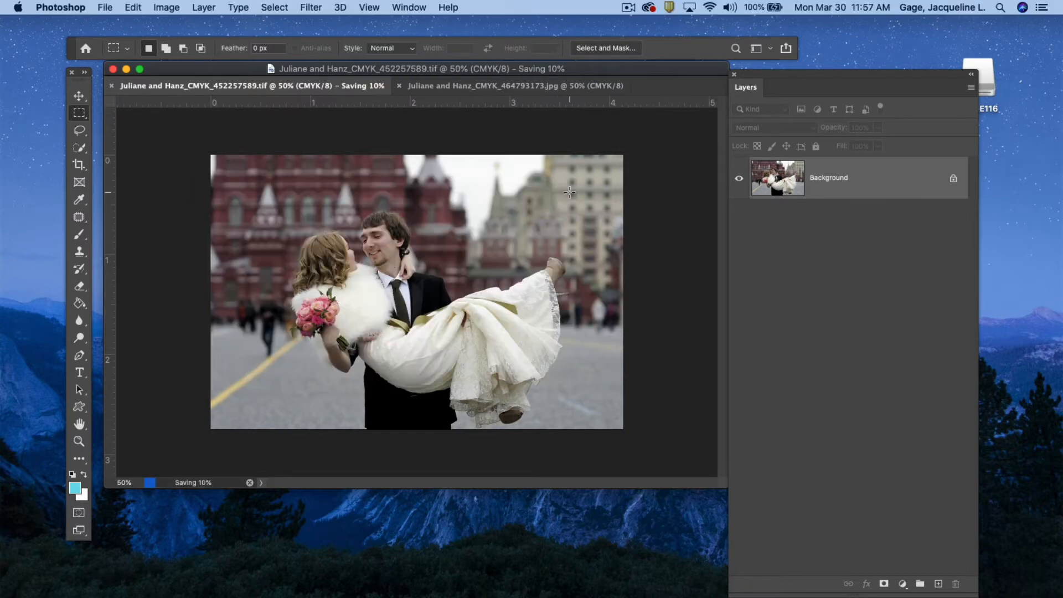
- Save the portrait wedding photo as a TIFF in the class12-Files folder with the default TIFF options
click(441, 85)
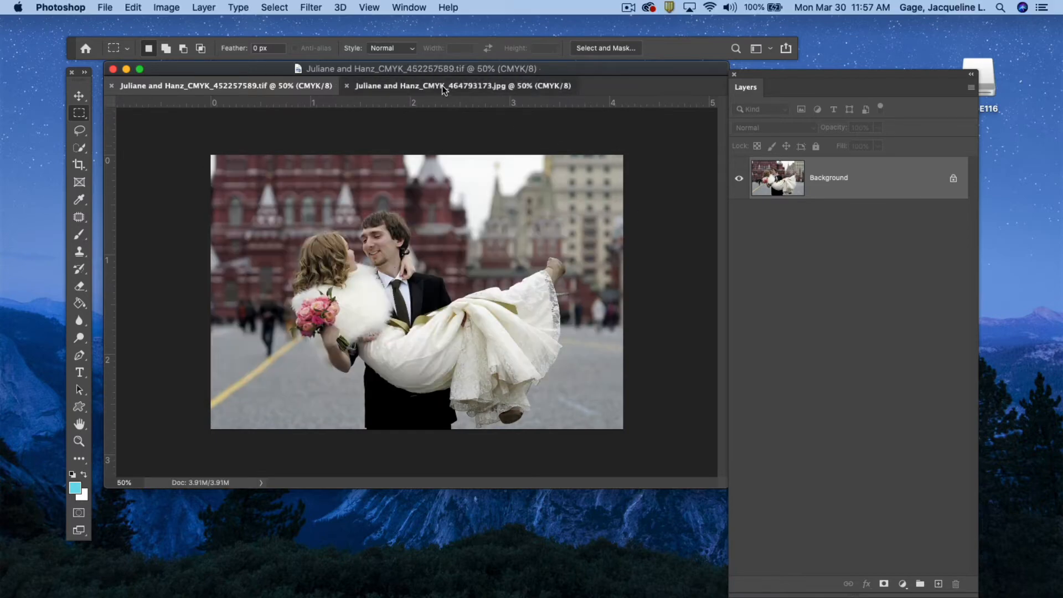
click(101, 7)
click(152, 158)
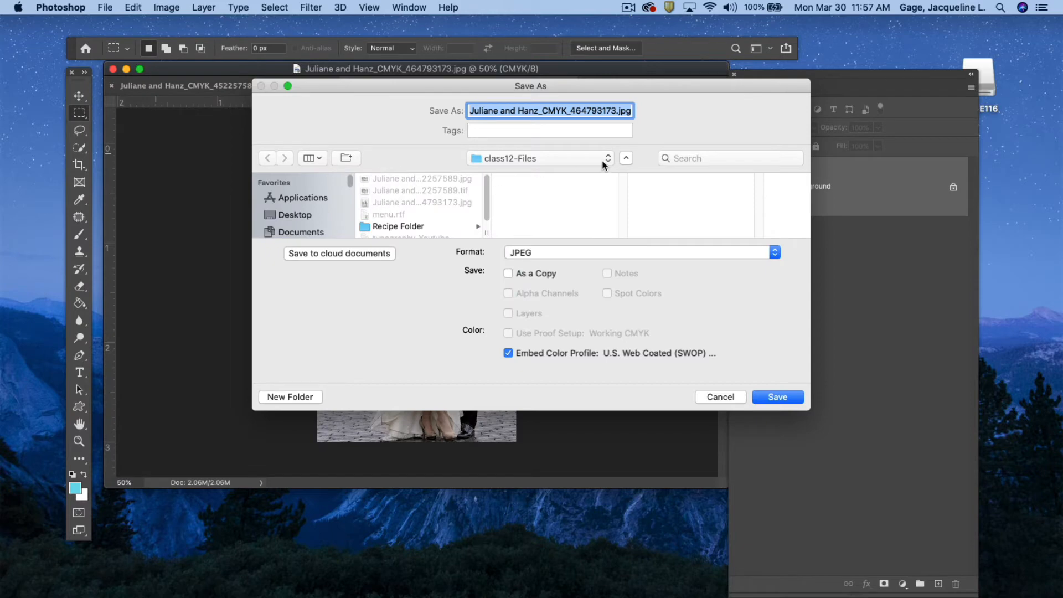
click(756, 252)
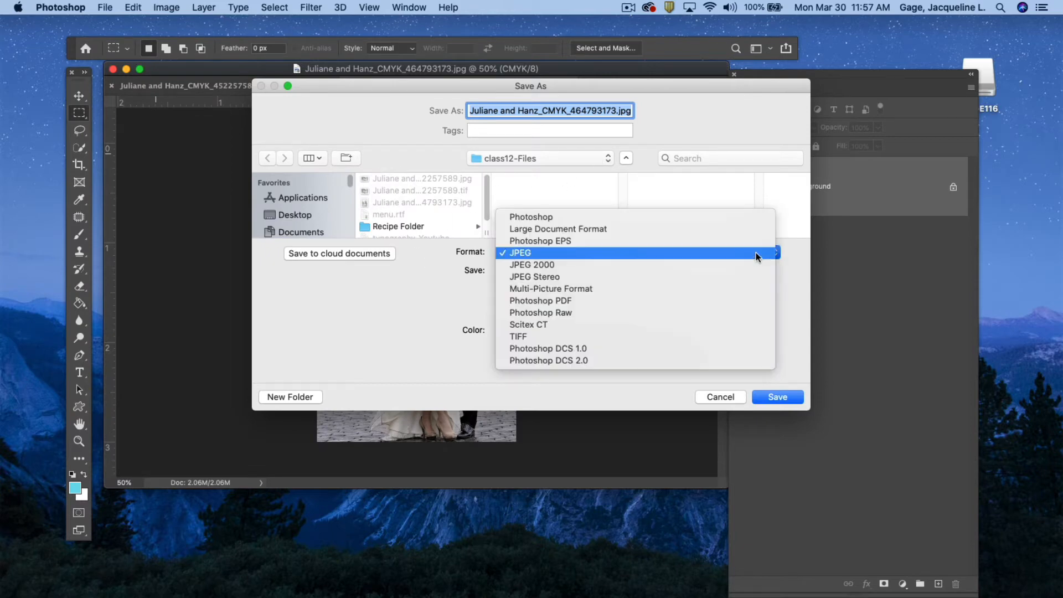
click(660, 336)
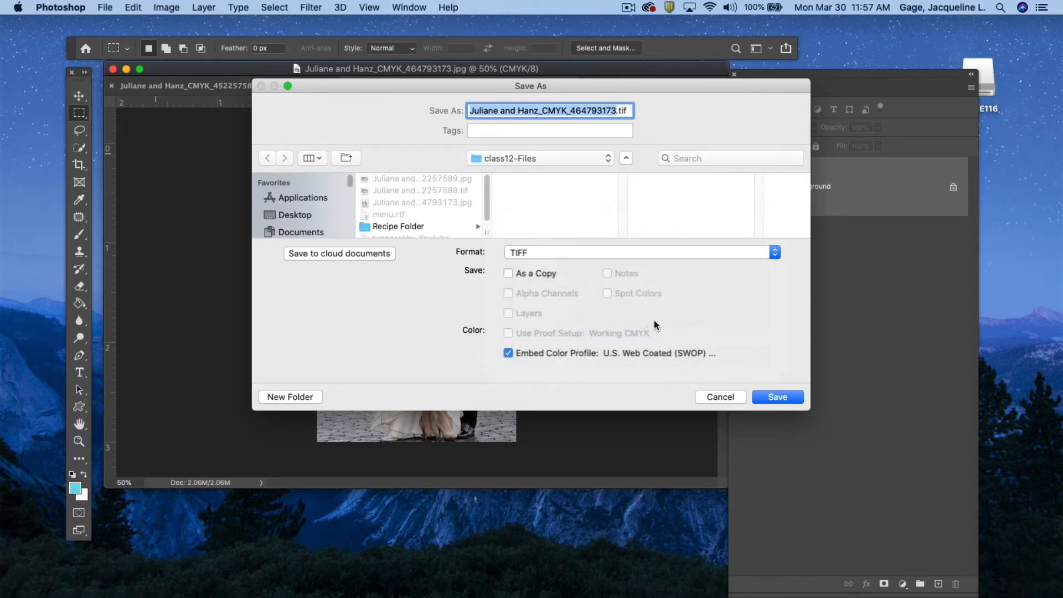
click(783, 400)
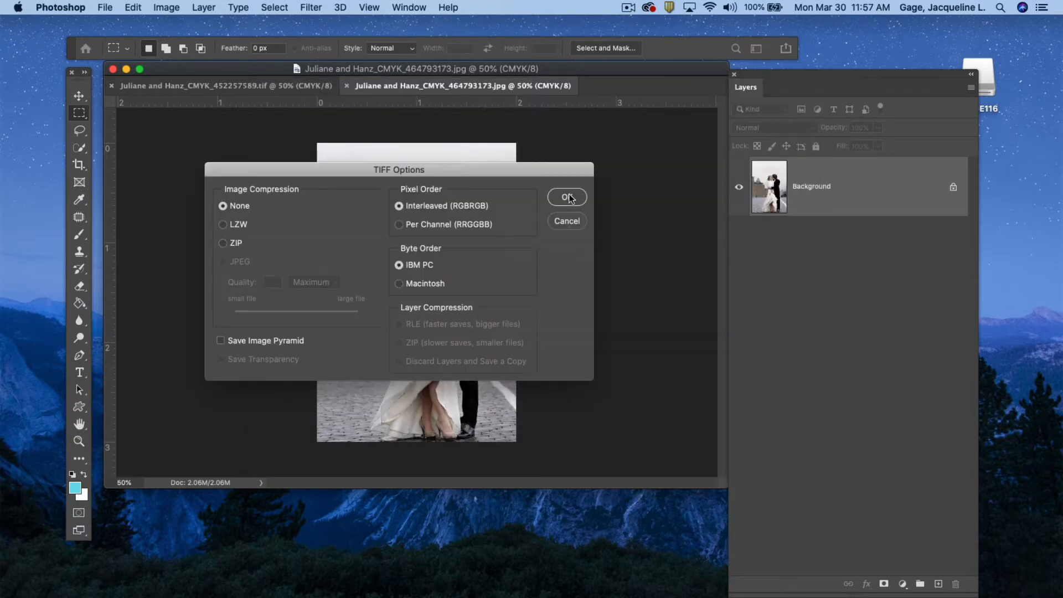
click(570, 196)
- Look over the landscape and portrait TIFF documents in turn
click(292, 88)
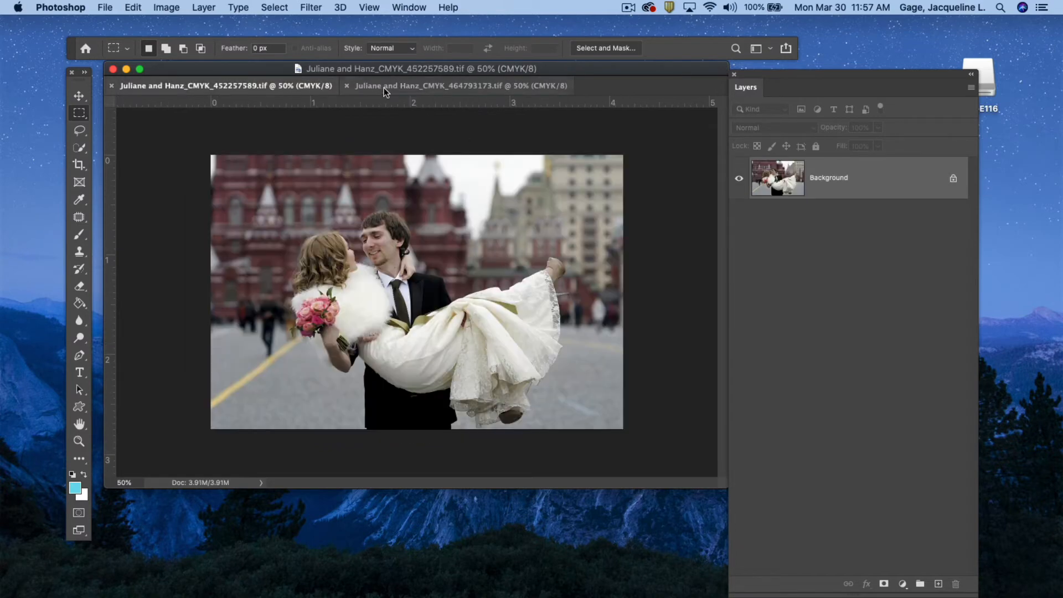
click(384, 87)
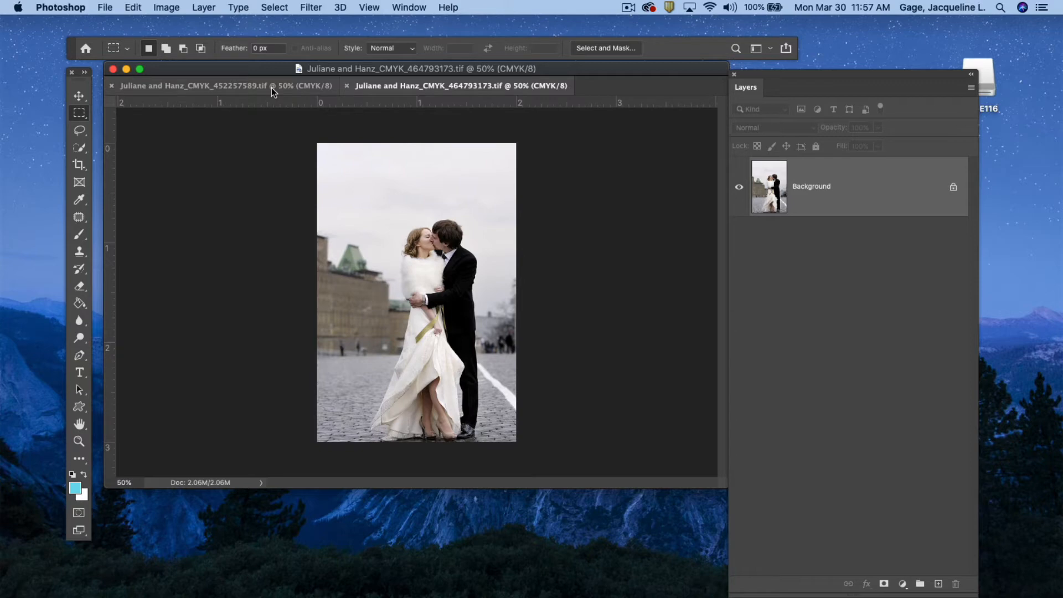
click(628, 7)
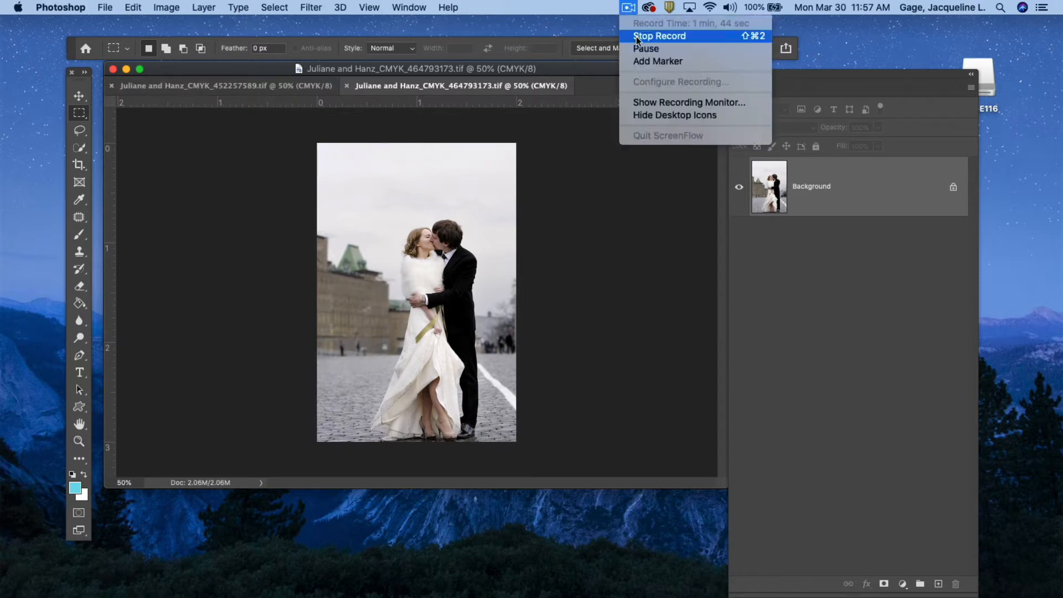
click(636, 36)
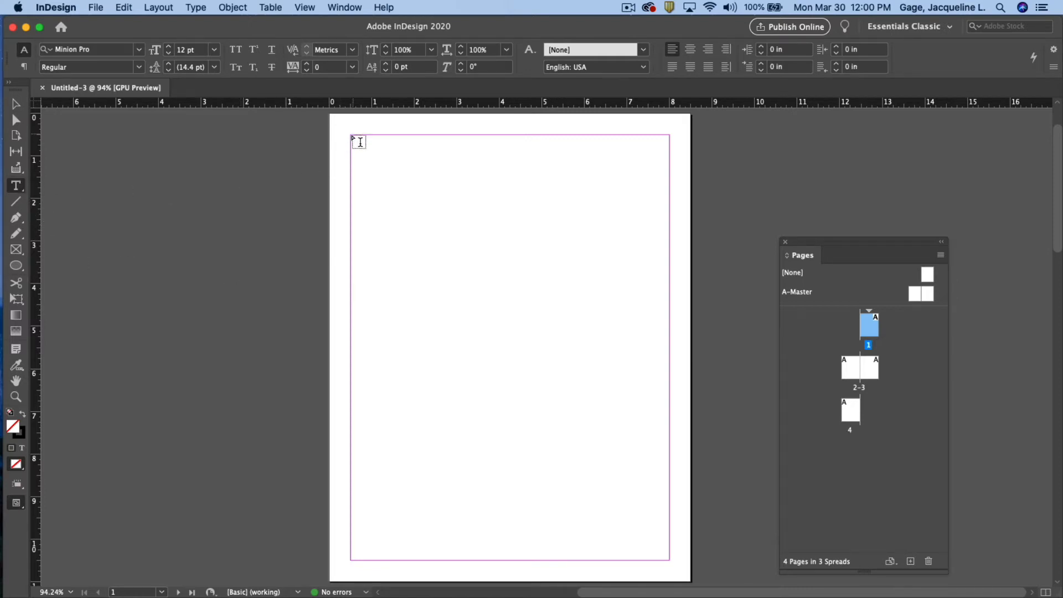
- In InDesign, draw a 7.5 × 10 in text frame within page 1's margins and fill it with placeholder text
drag(352, 137, 670, 561)
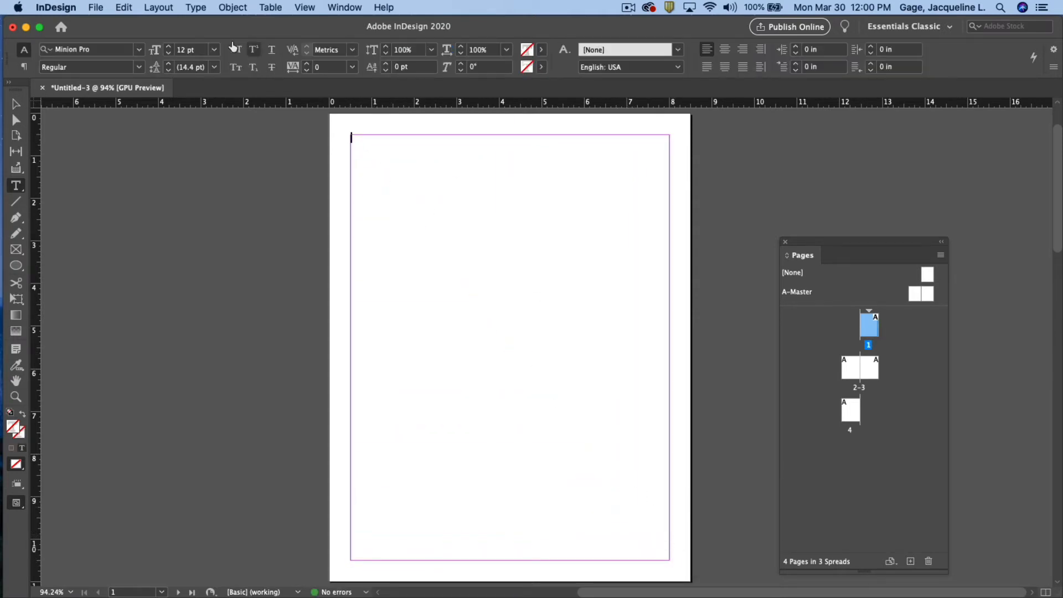
click(197, 8)
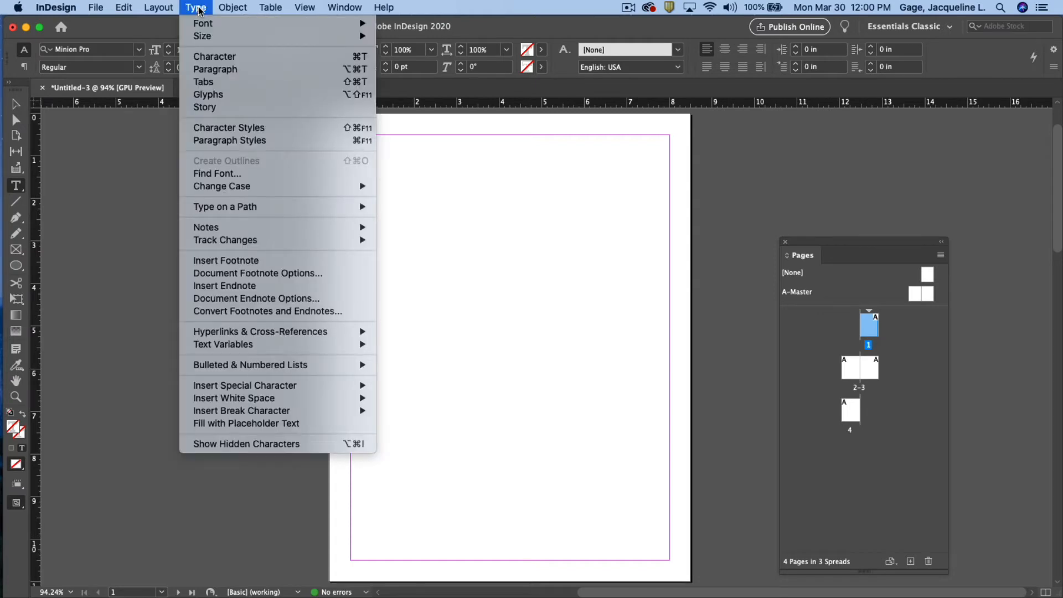
mouse_move(230, 403)
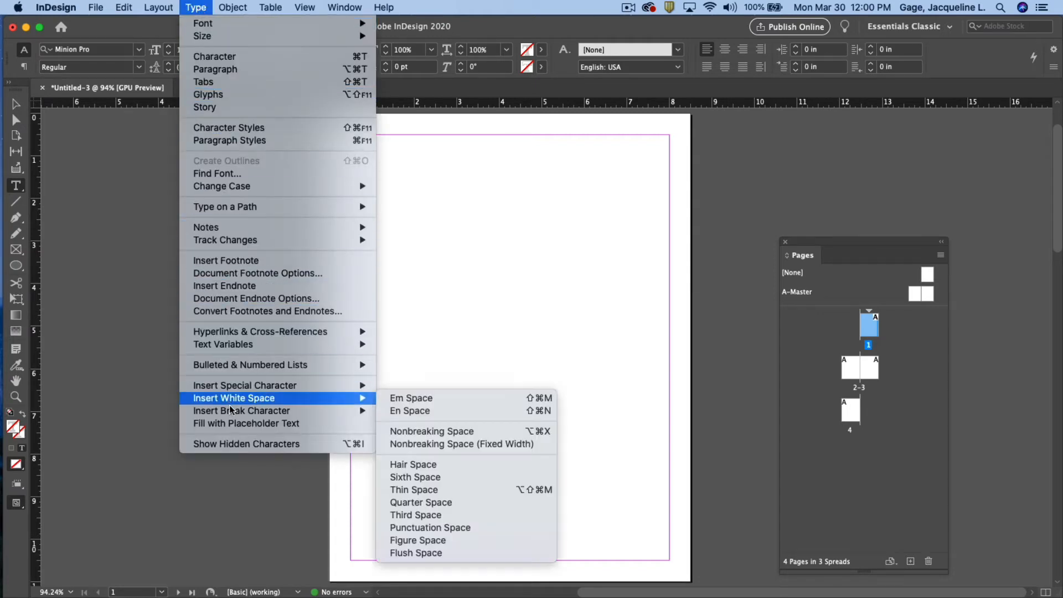
click(231, 424)
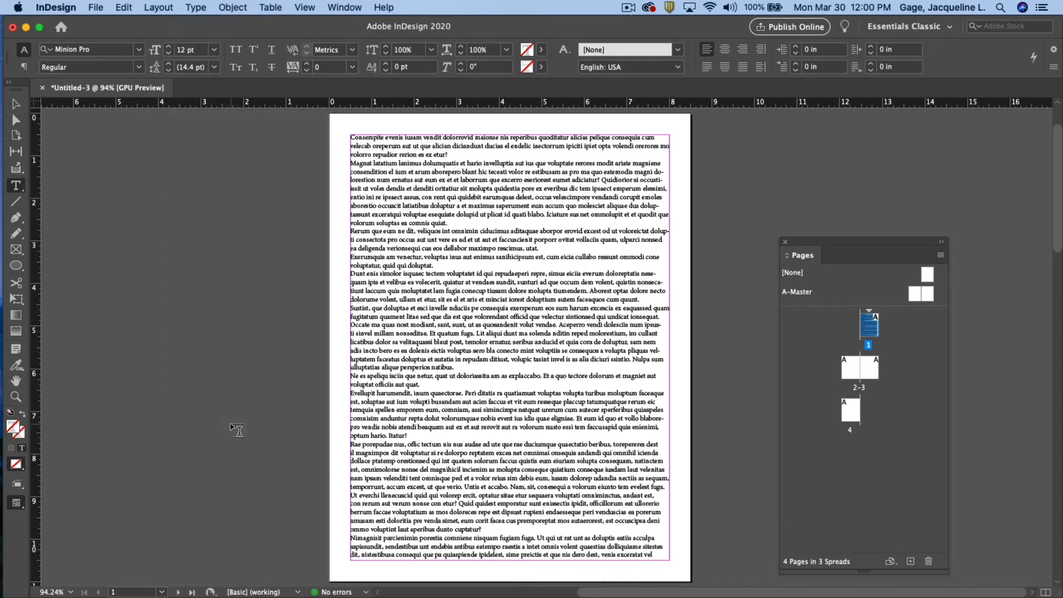
click(16, 105)
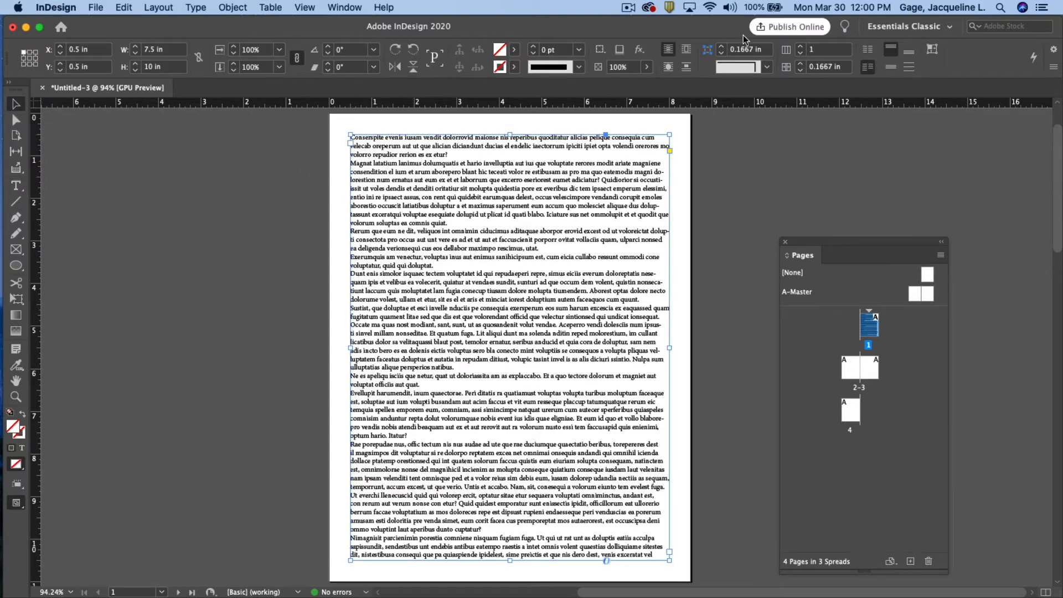
- Try three columns in page 1's text frame and then reduce it to two columns
click(801, 48)
click(801, 49)
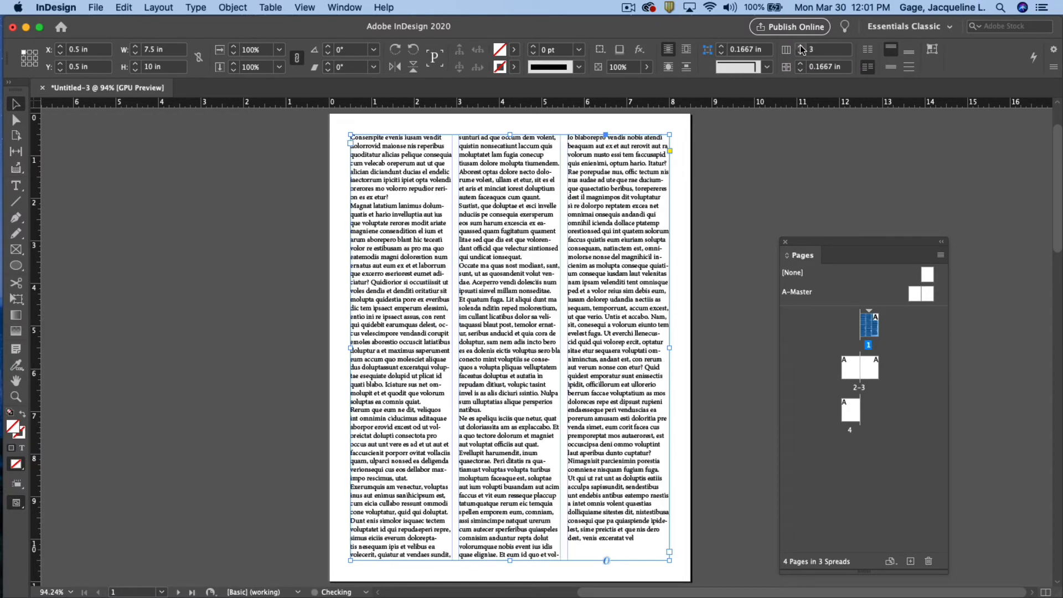
click(801, 52)
click(800, 53)
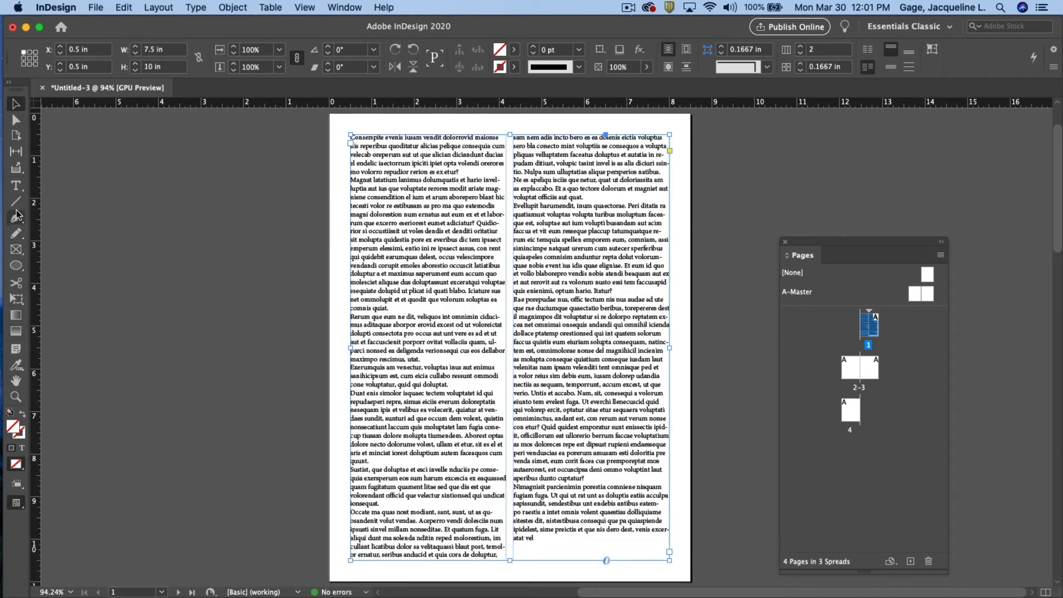
- Using the Type tool's paragraph formatting controls, set page 1's text frame to three columns with a 0.625 in gutter
click(16, 185)
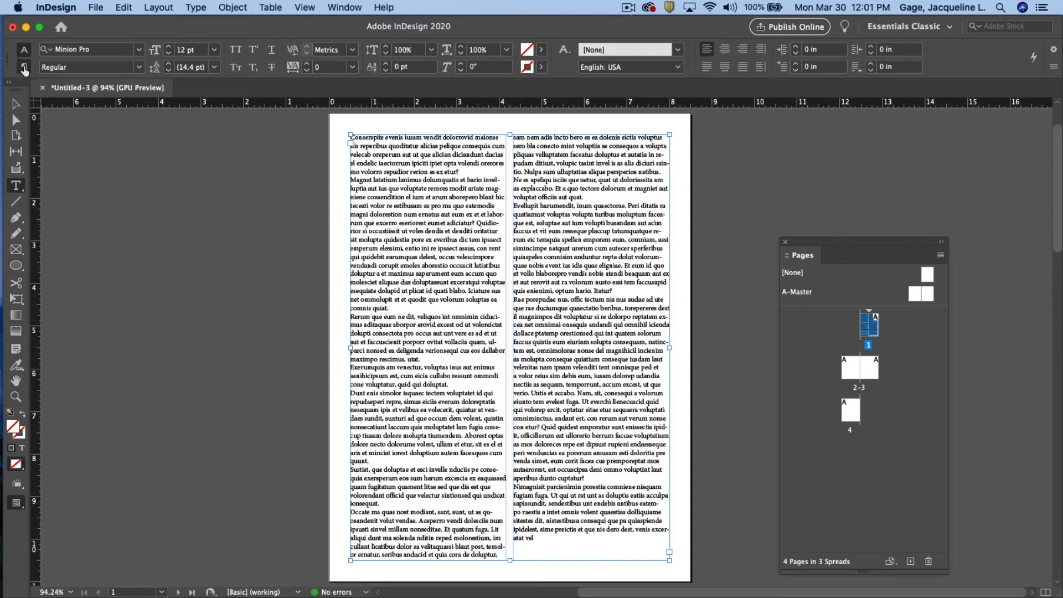
click(23, 68)
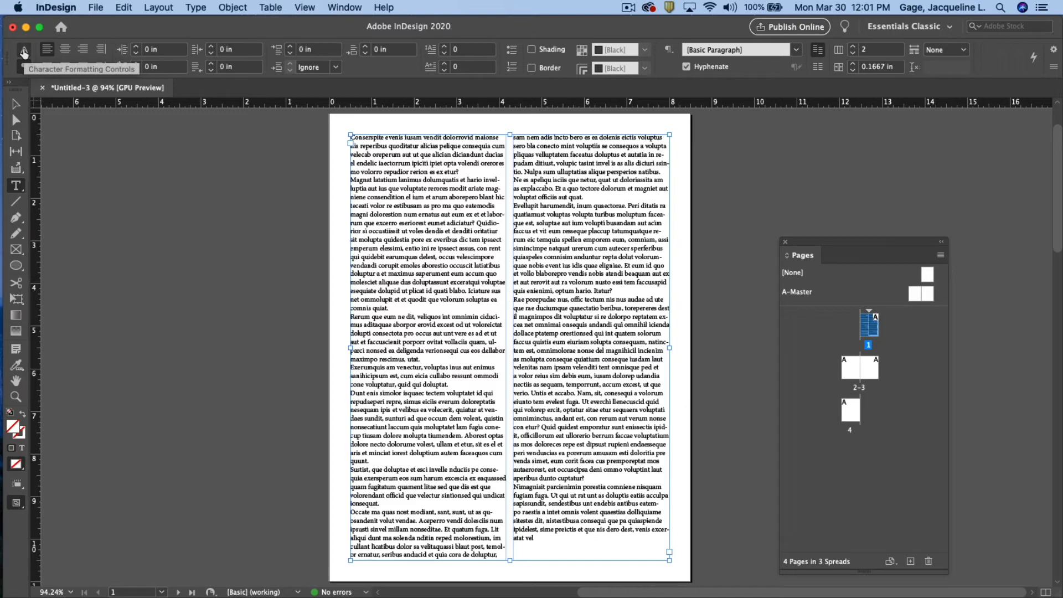
click(23, 51)
click(24, 67)
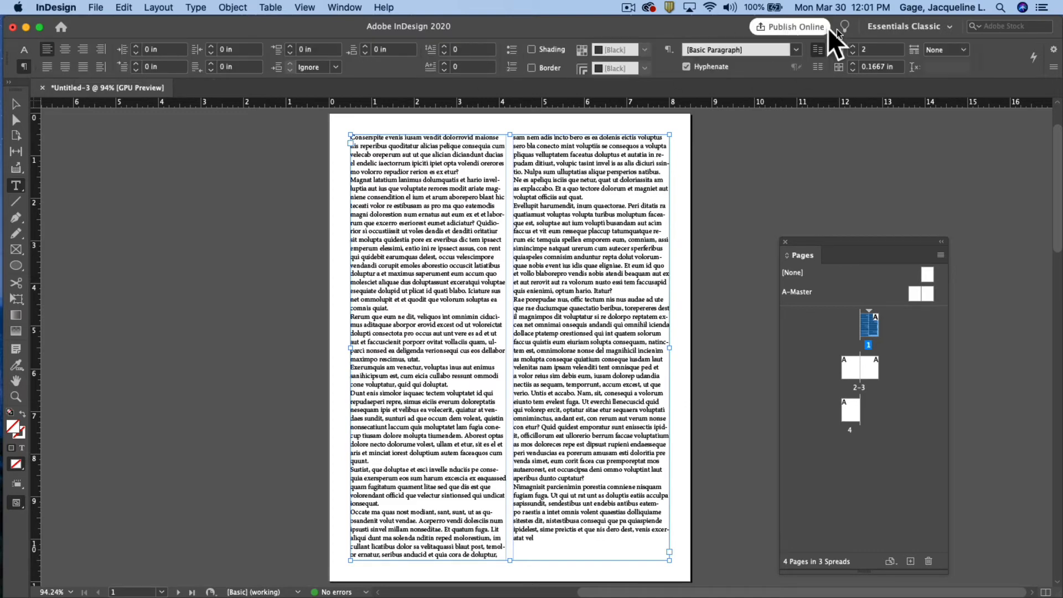
click(854, 47)
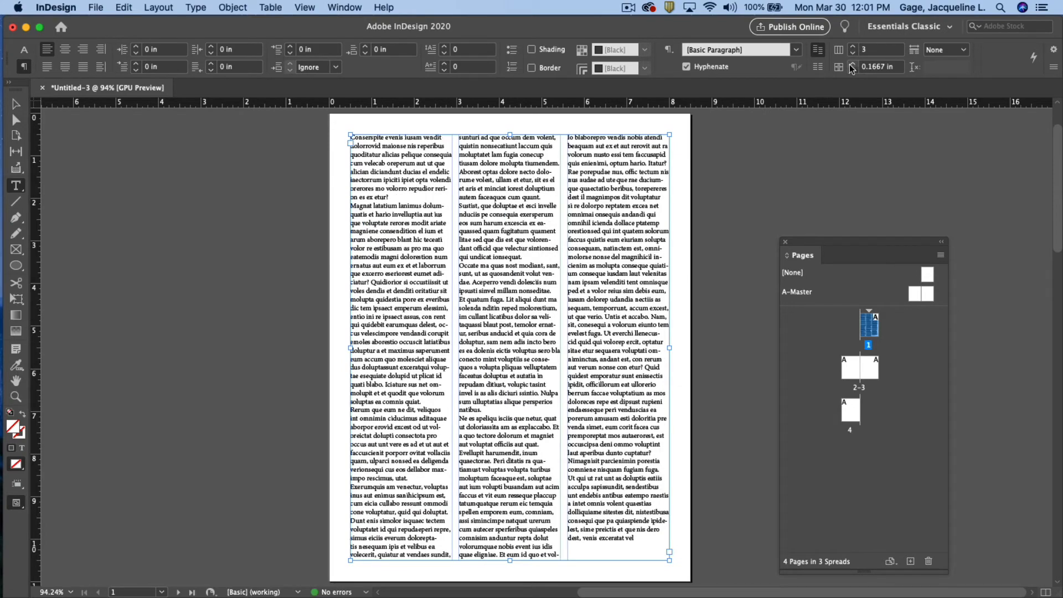
click(854, 66)
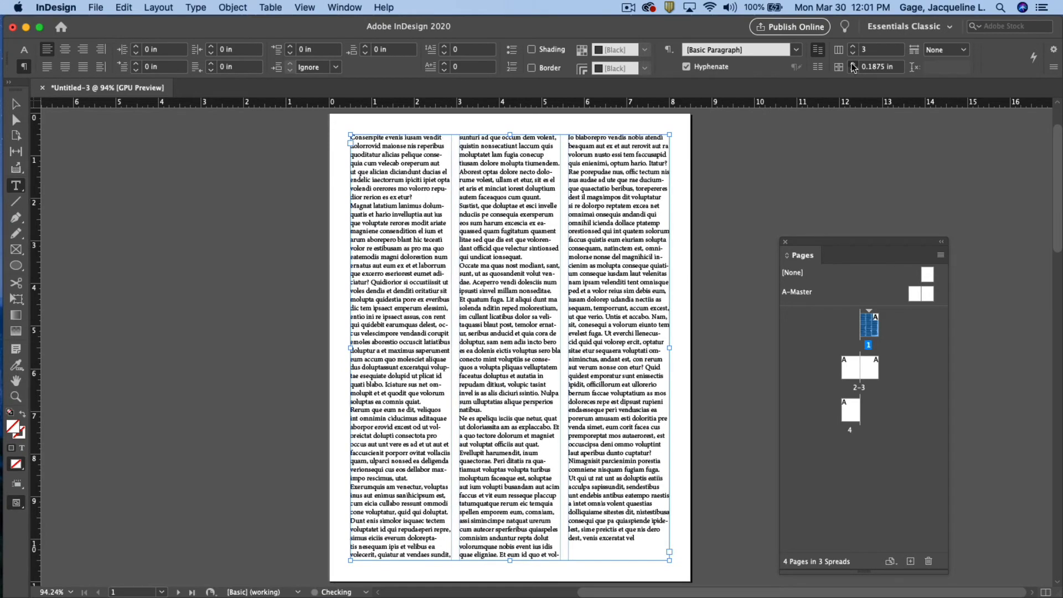
click(854, 67)
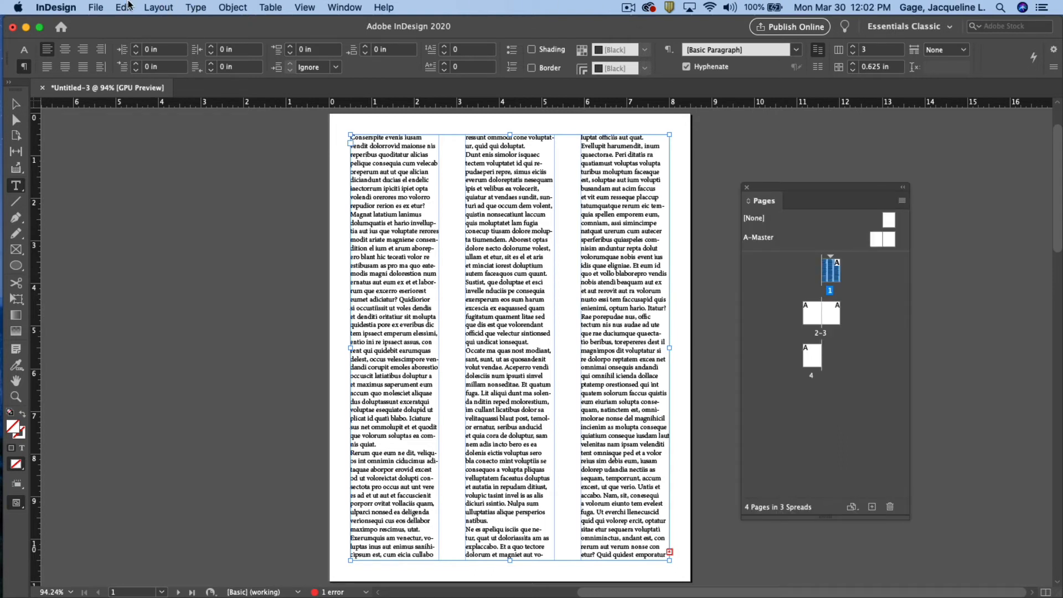
- Set page 1's margins to 0.3125 in with three column guides, and delete the text frame from that page
click(156, 10)
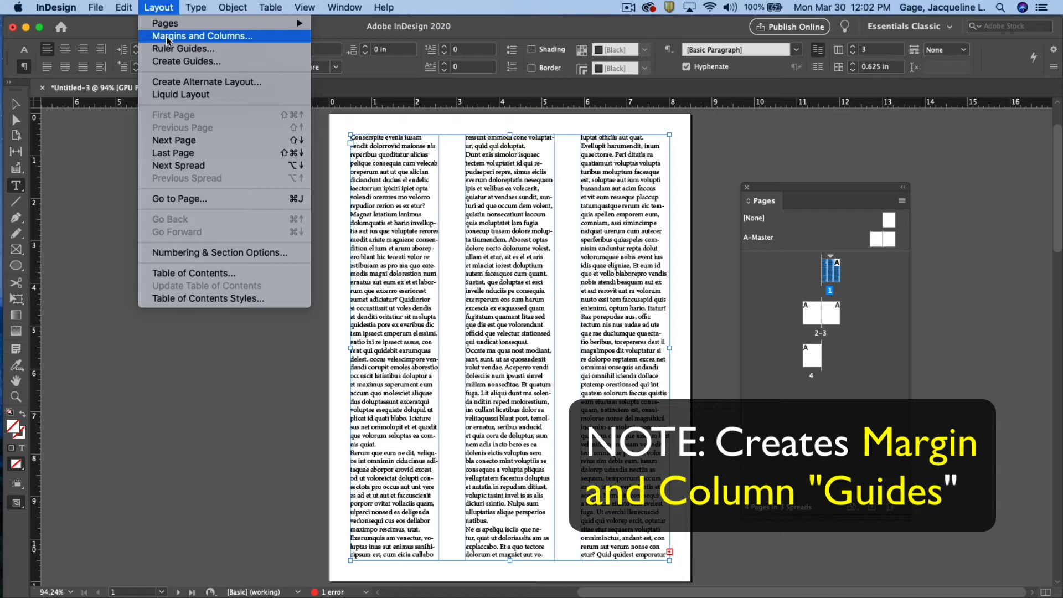
click(167, 38)
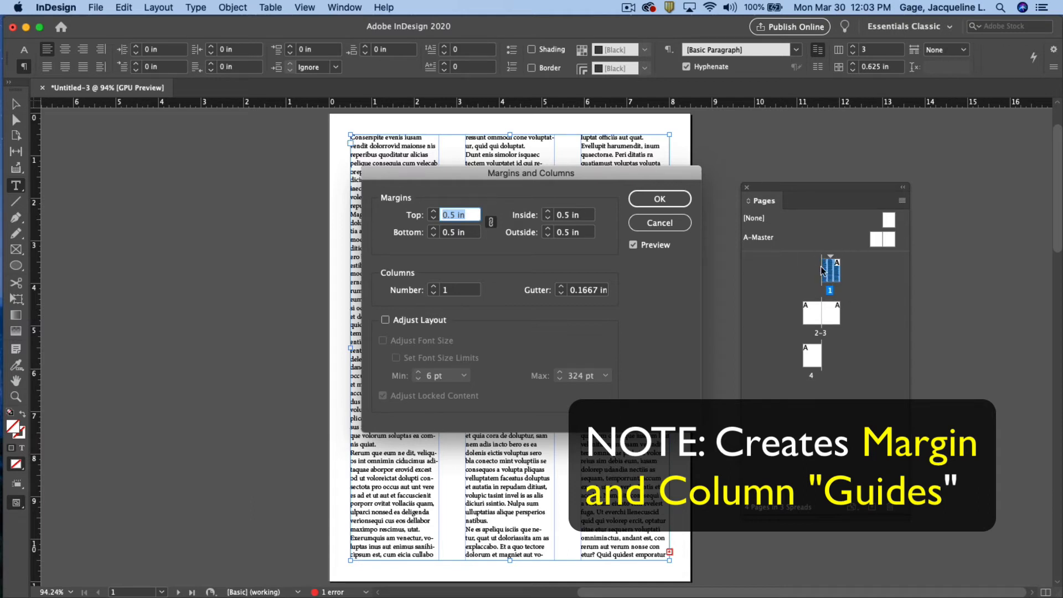
click(433, 218)
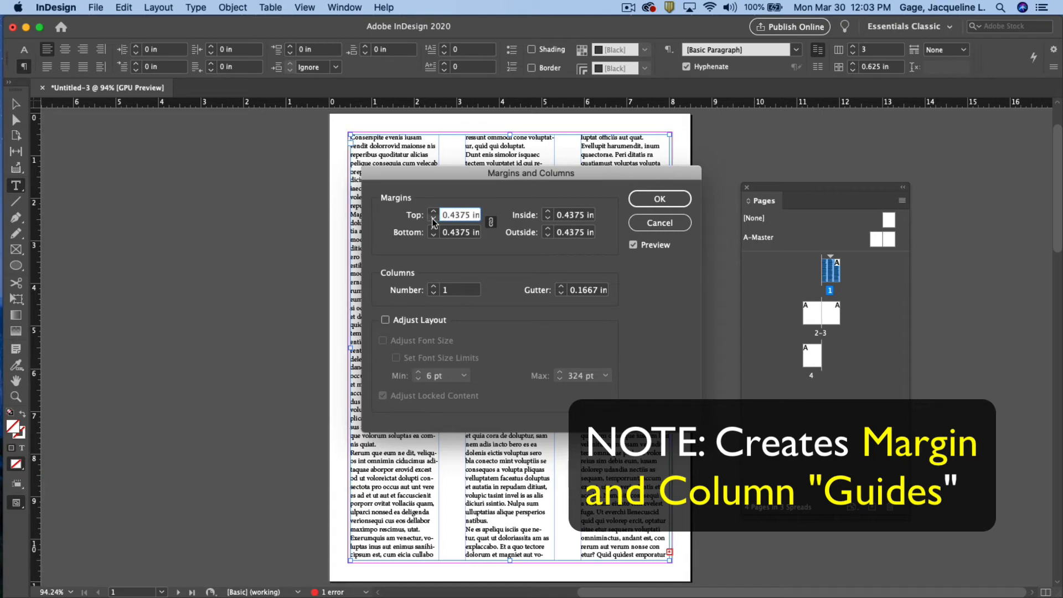
click(433, 221)
click(433, 222)
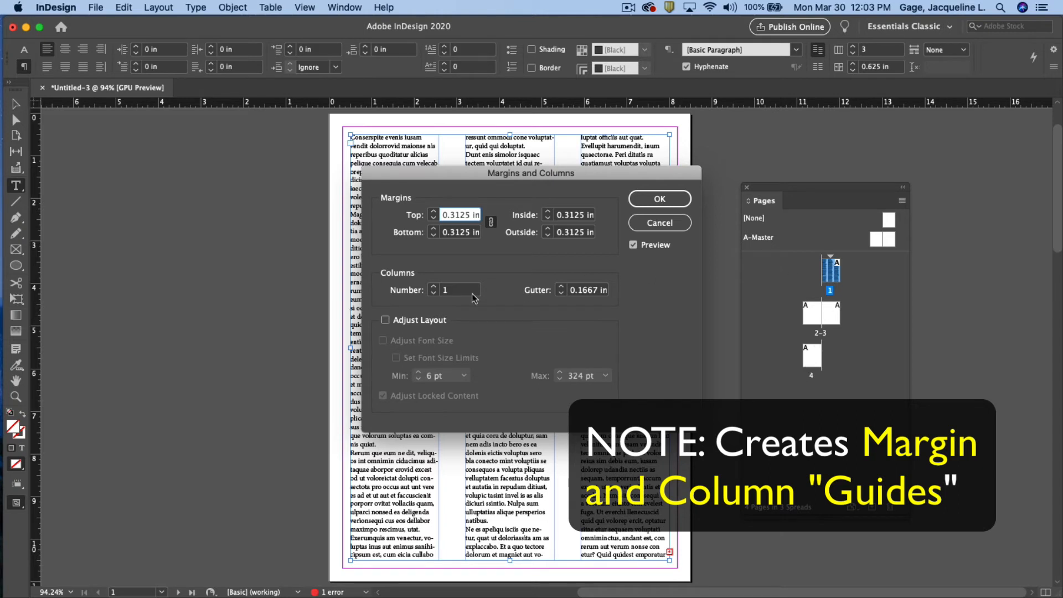
click(436, 287)
click(435, 287)
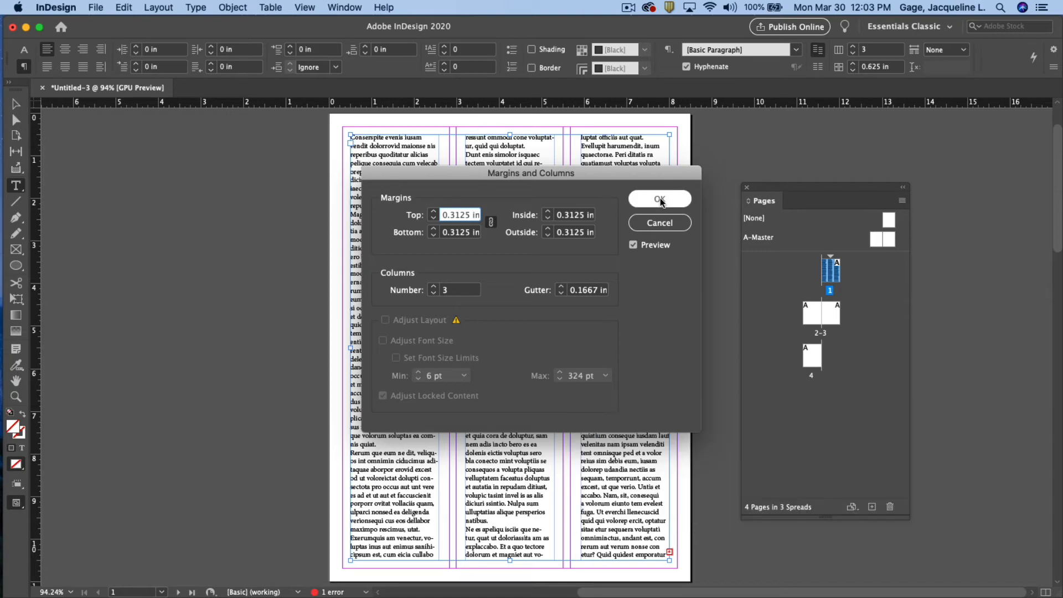
click(660, 198)
click(16, 103)
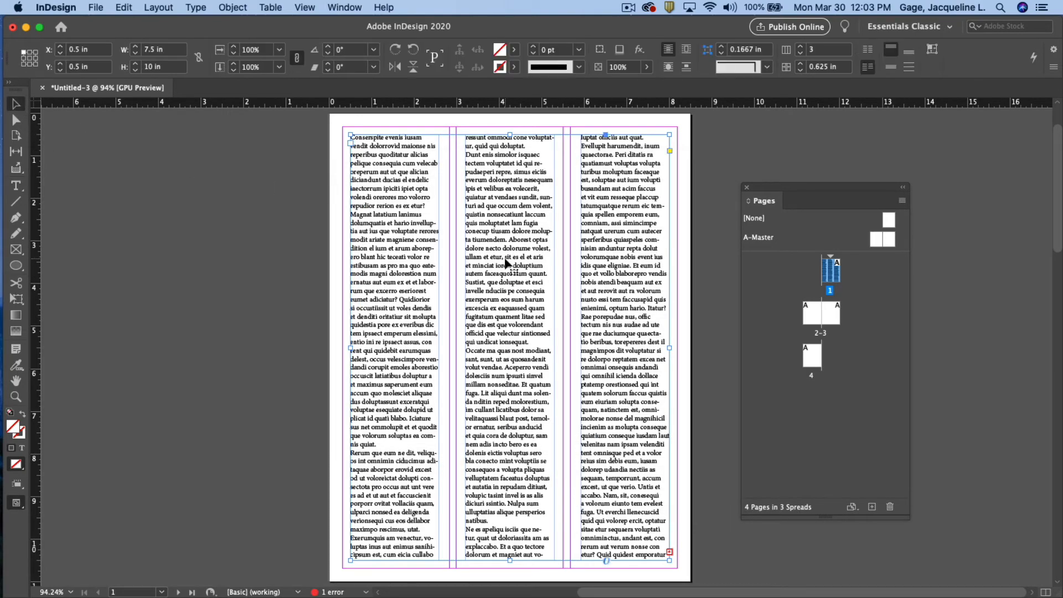
key(Delete)
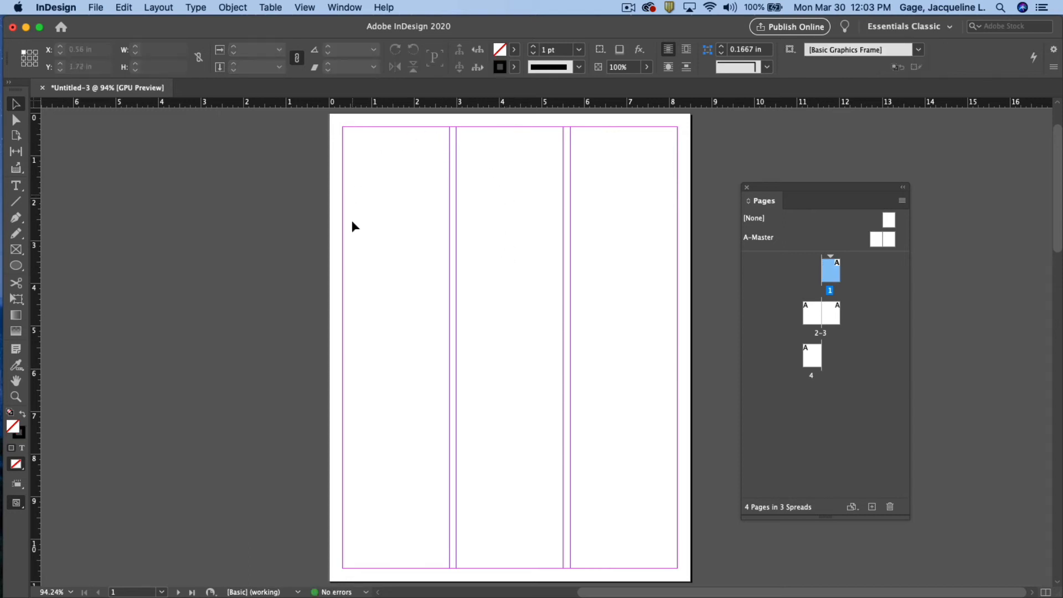
- Give page 2 two column guides with a 0.25 in gutter
double_click(808, 311)
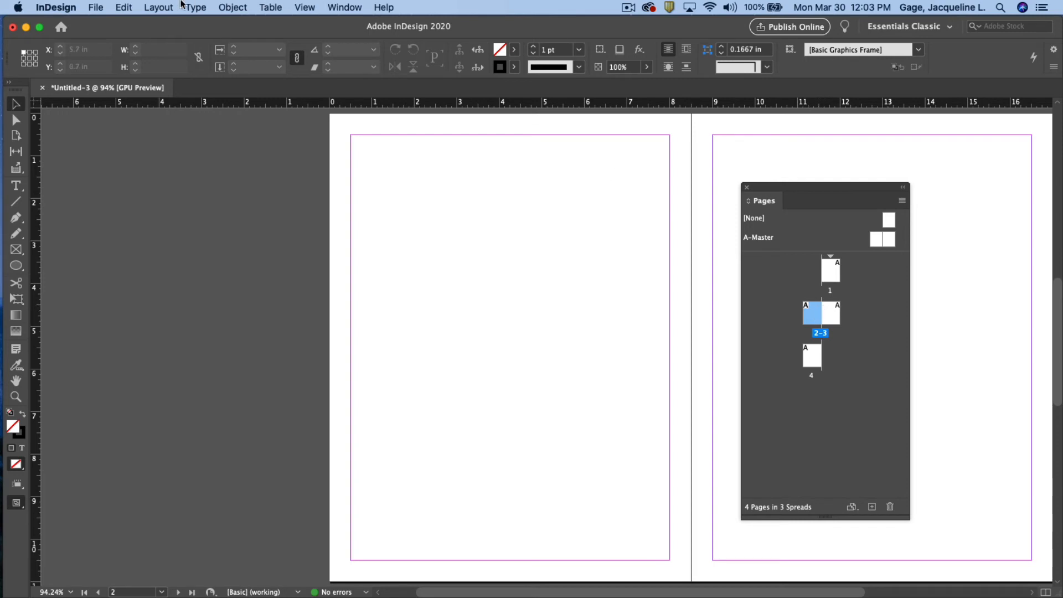
click(164, 10)
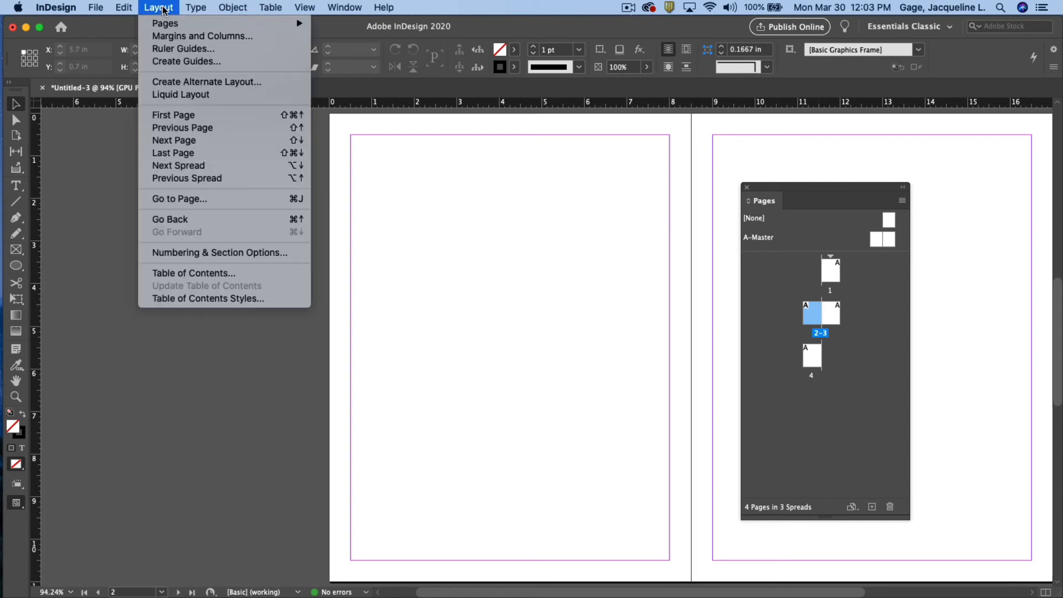
click(172, 36)
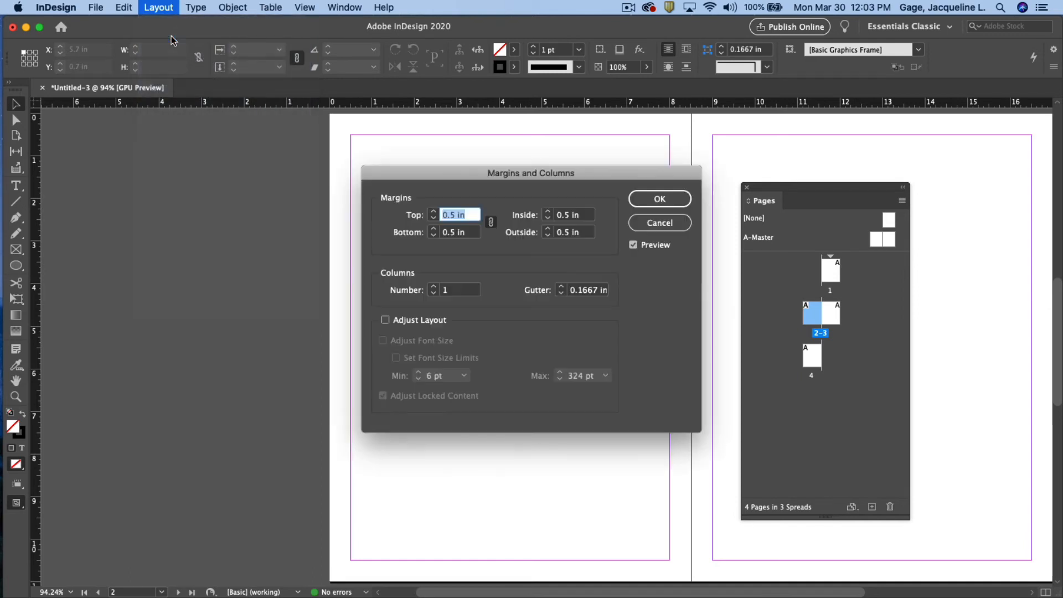
click(434, 287)
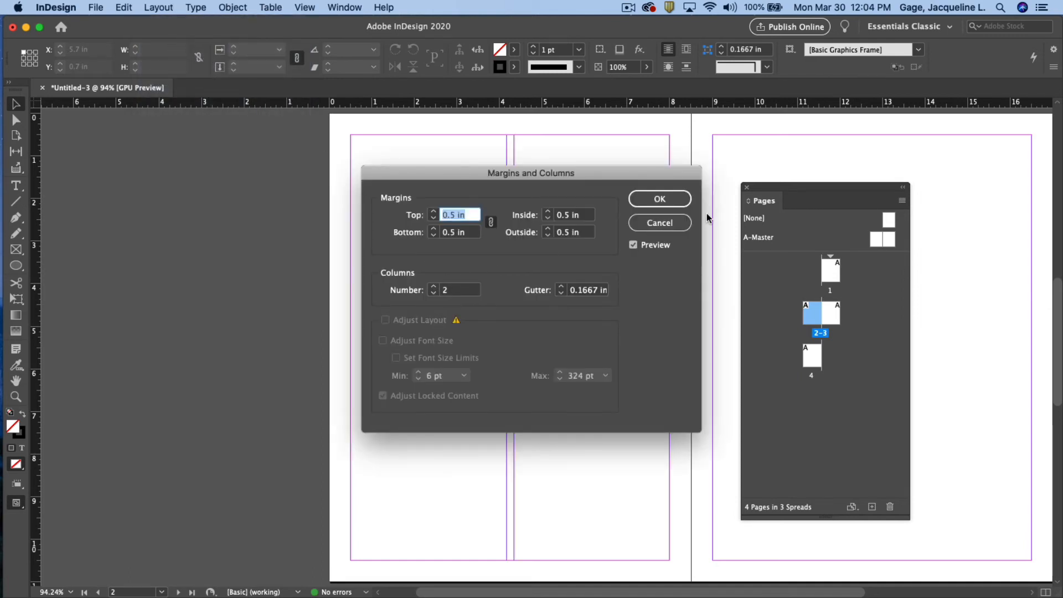
click(561, 287)
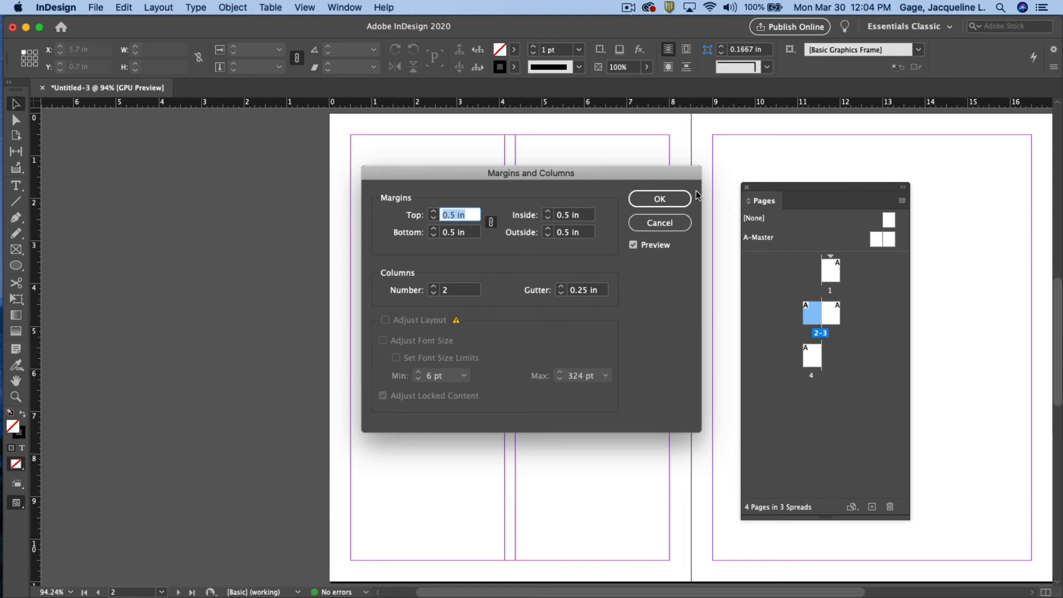
click(659, 198)
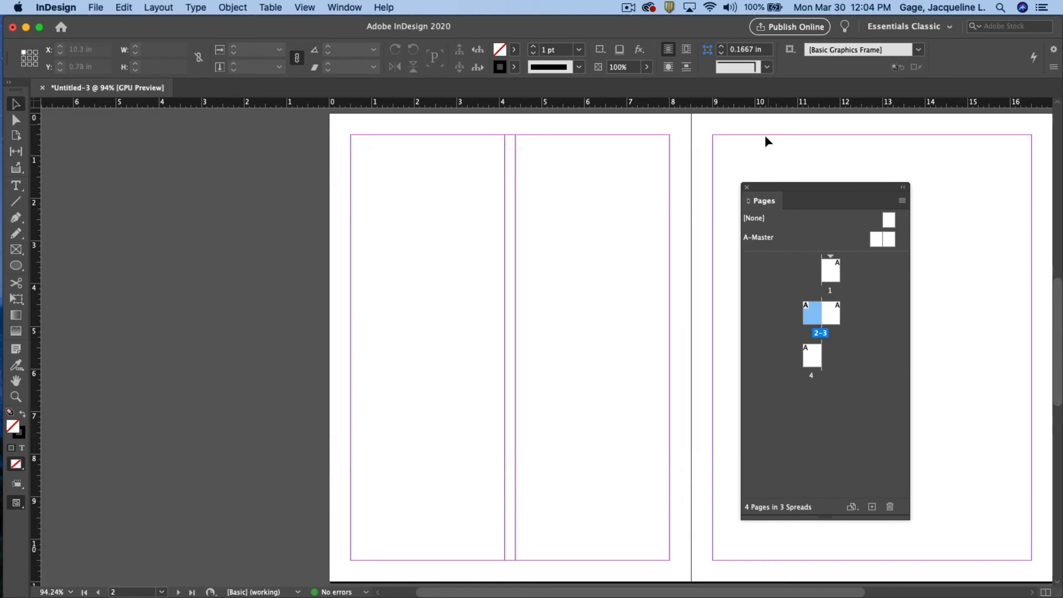
- Draw a 7.875 × 10.375 in text frame across page 1's margin guides and fill it with placeholder text
drag(745, 185, 652, 184)
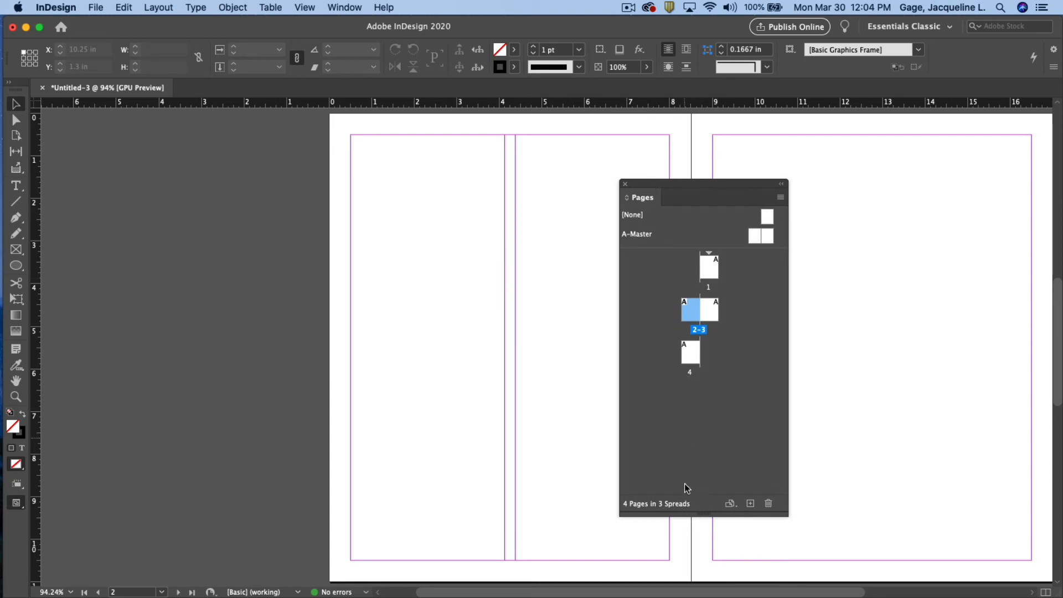
drag(581, 591, 683, 592)
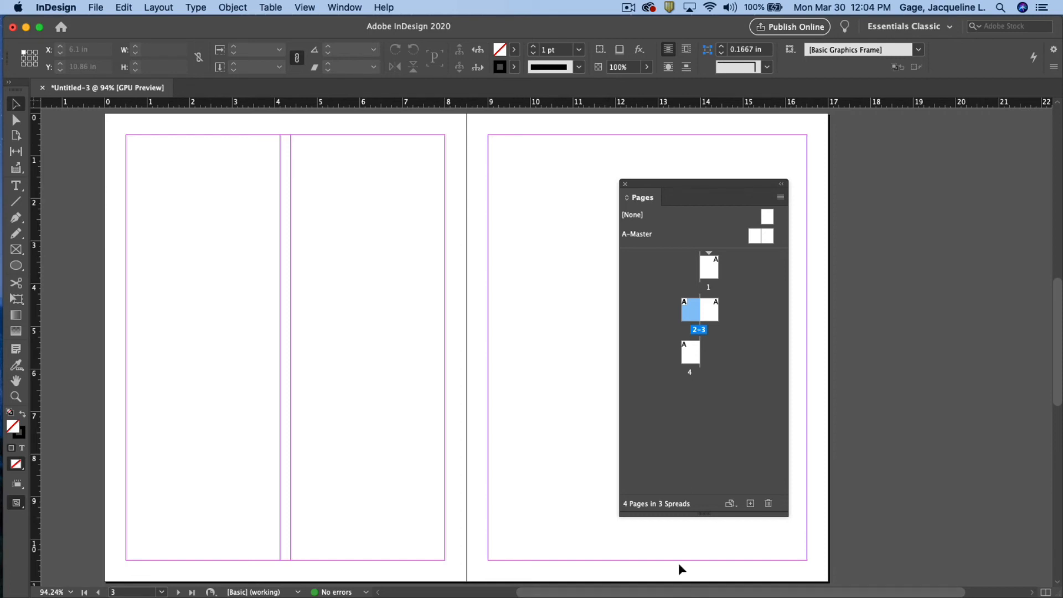
double_click(709, 264)
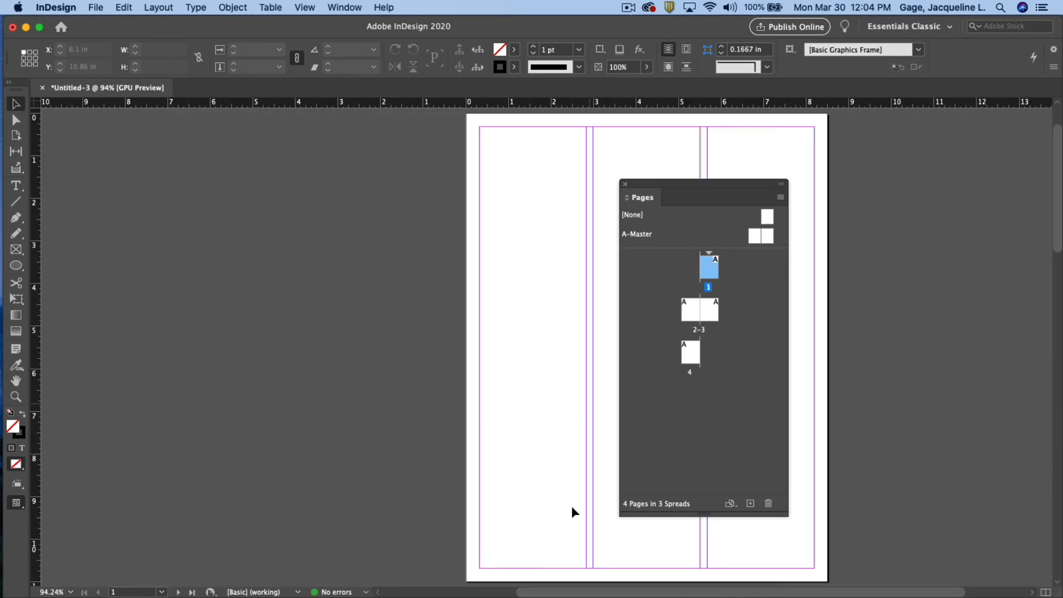
drag(572, 589, 709, 578)
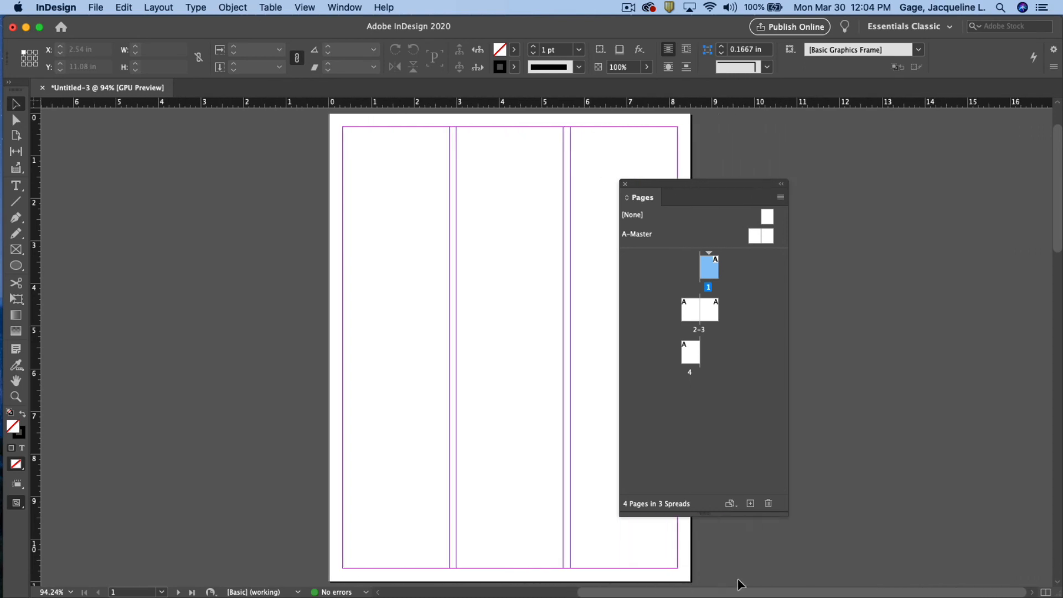
drag(640, 183, 755, 179)
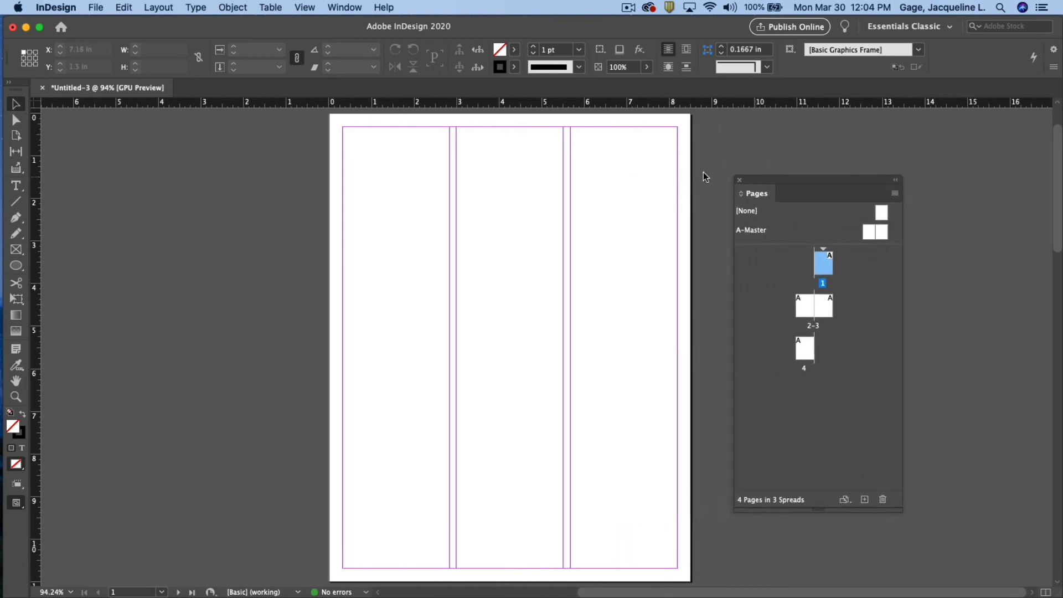
click(19, 188)
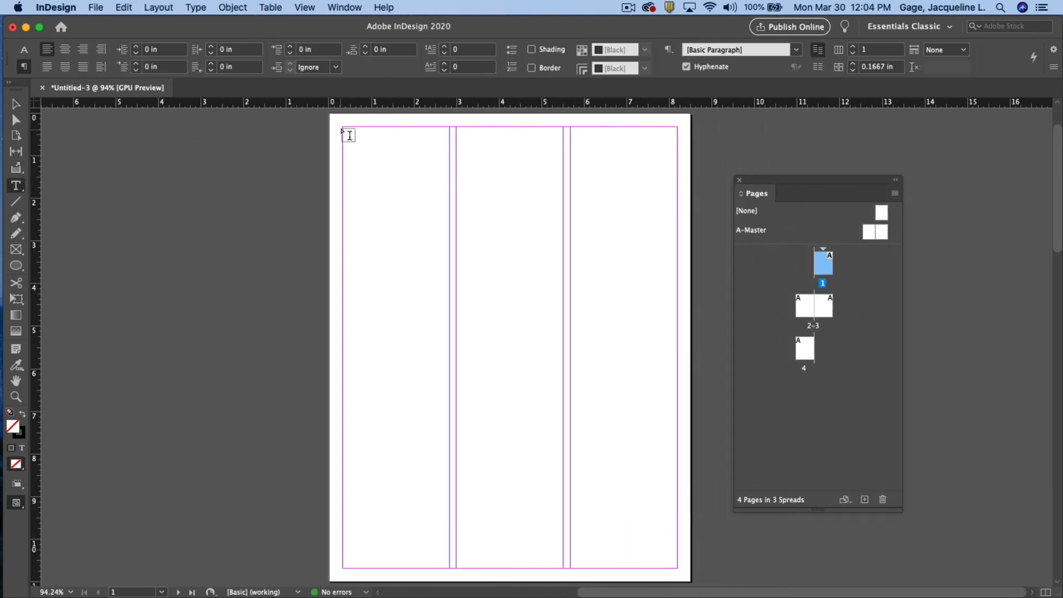
drag(343, 127, 676, 565)
click(193, 8)
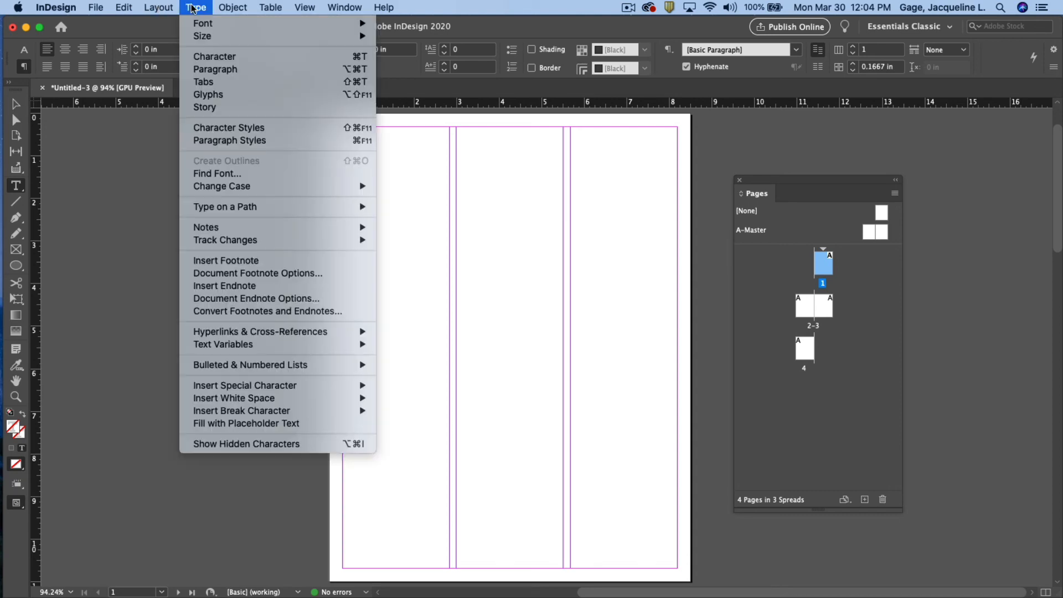
click(232, 423)
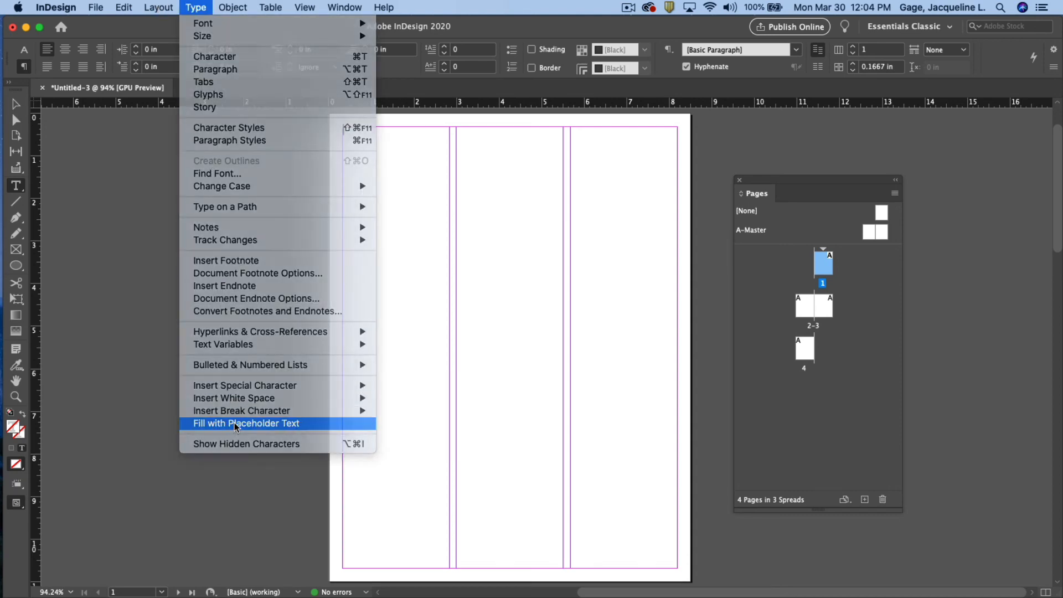
- Split the new text frame on page 1 into three columns
click(16, 104)
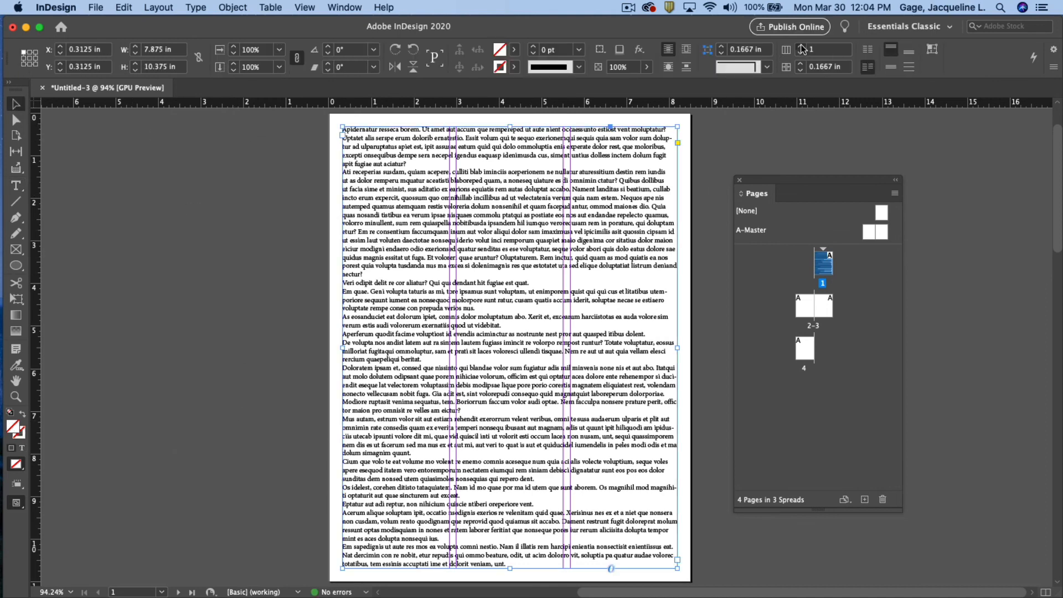
click(802, 47)
click(802, 47)
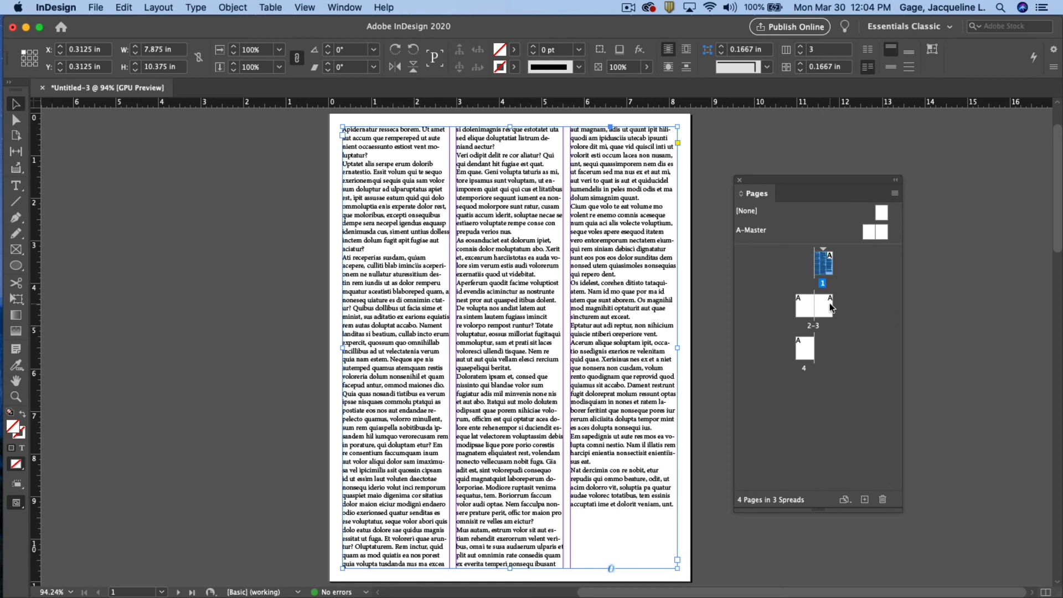
- Draw a 7.5 × 10 in text frame within page 2's margins and fill it with placeholder text
double_click(806, 313)
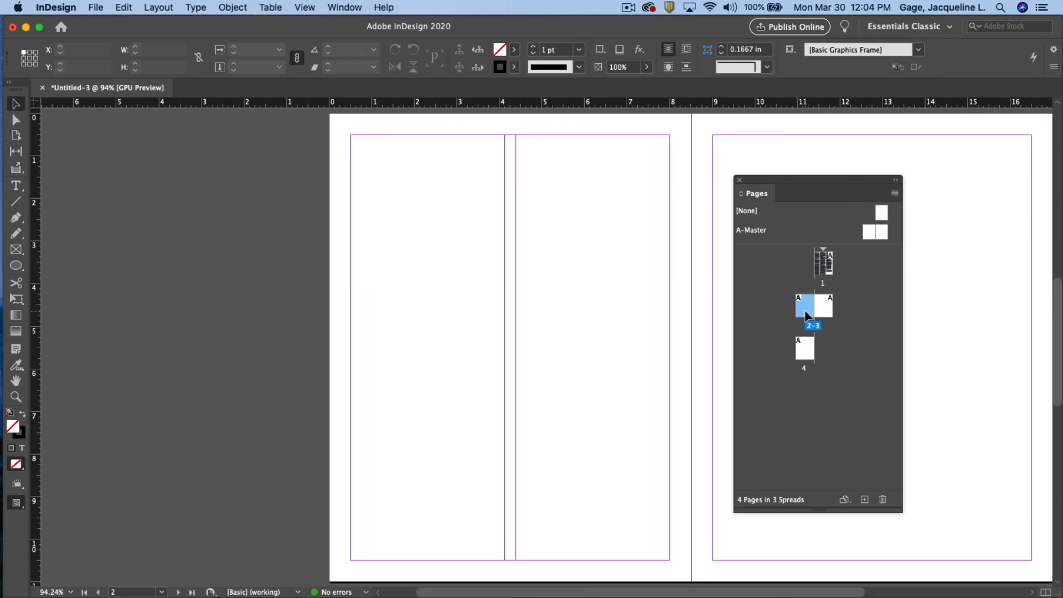
drag(545, 588, 636, 588)
click(18, 188)
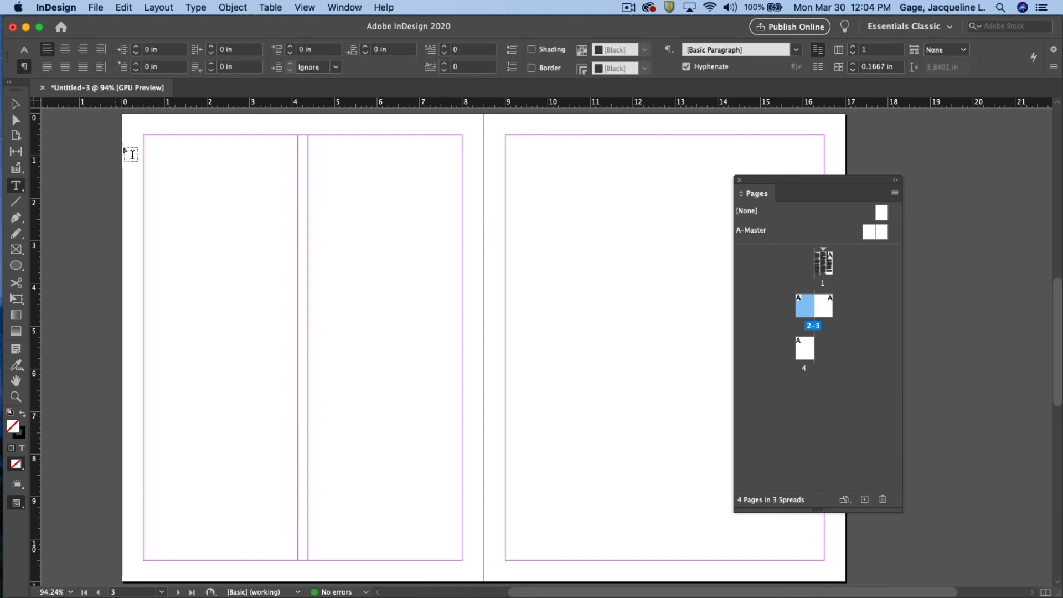
drag(143, 135, 463, 560)
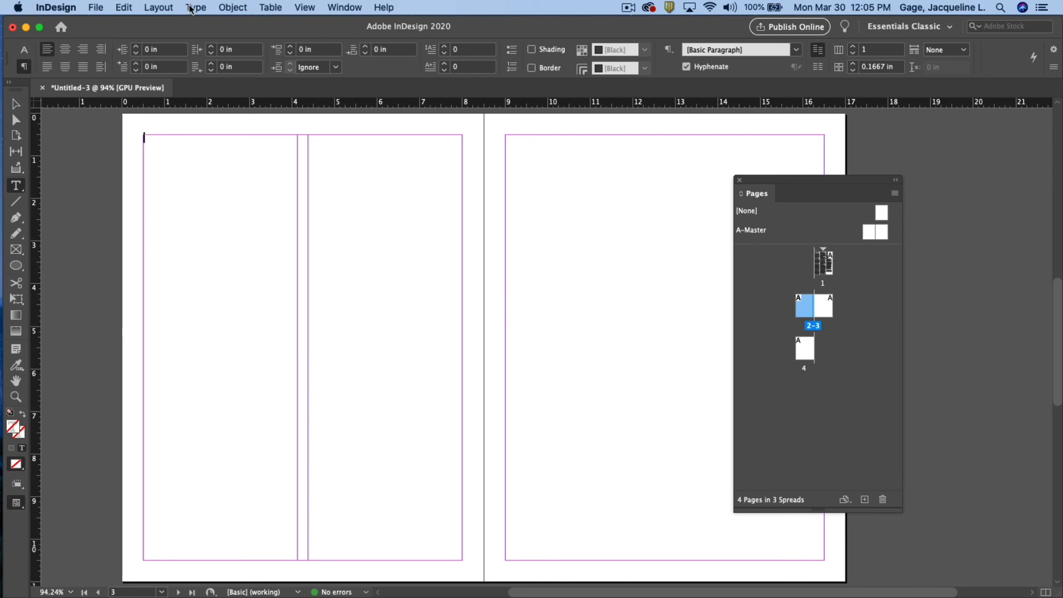
click(190, 8)
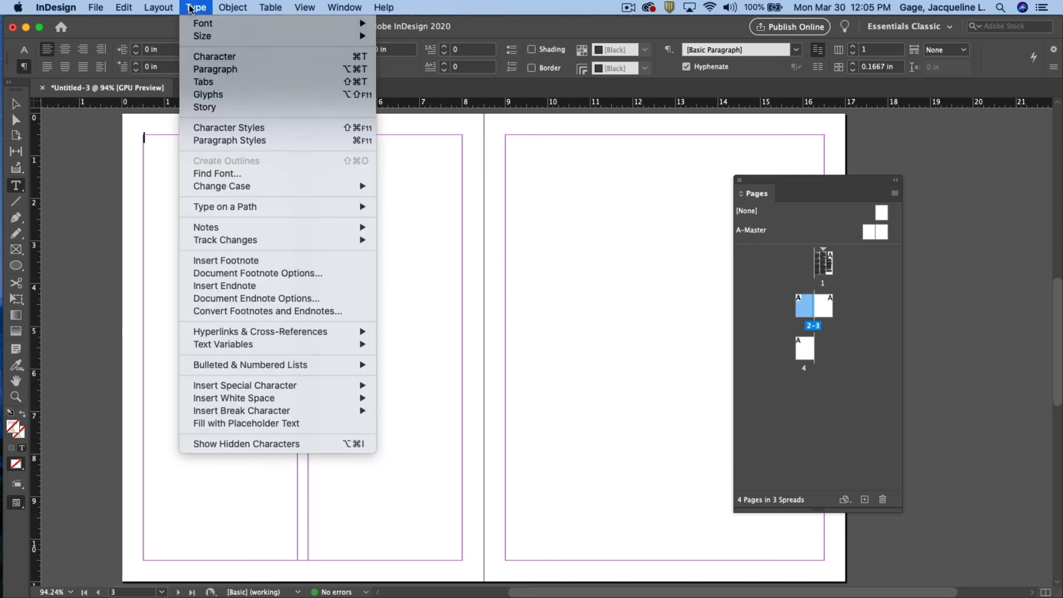
click(271, 424)
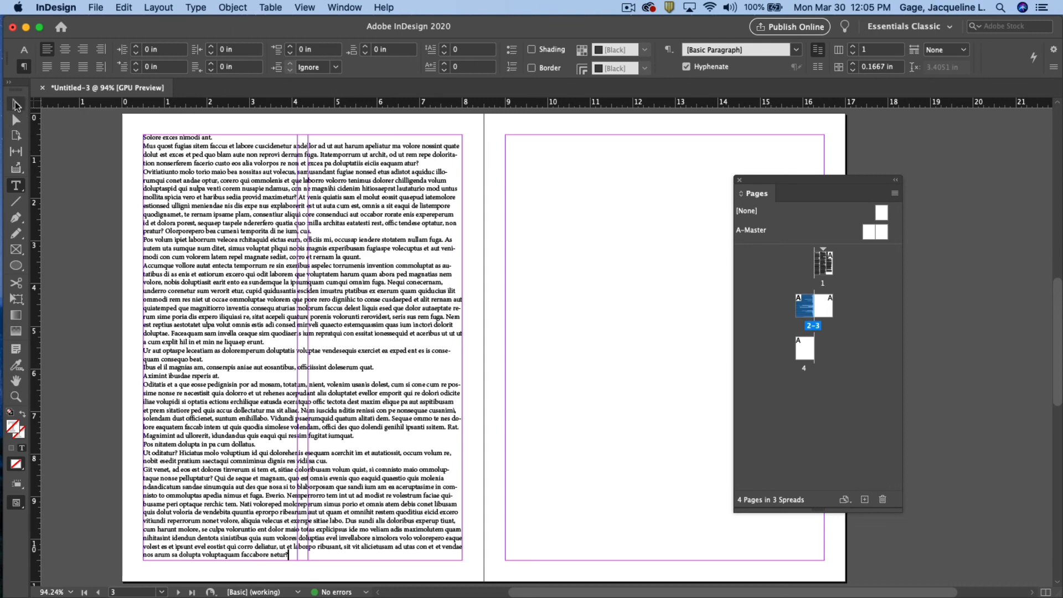
- Split page 2's text frame into two columns and increase its gutter to 0.1875 in
click(16, 105)
click(267, 168)
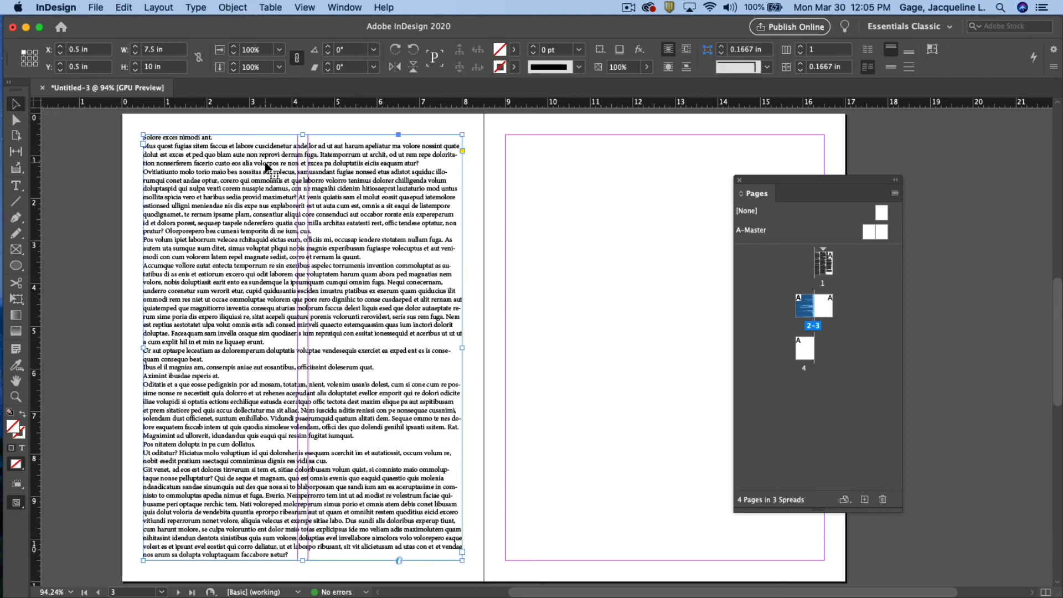
click(801, 47)
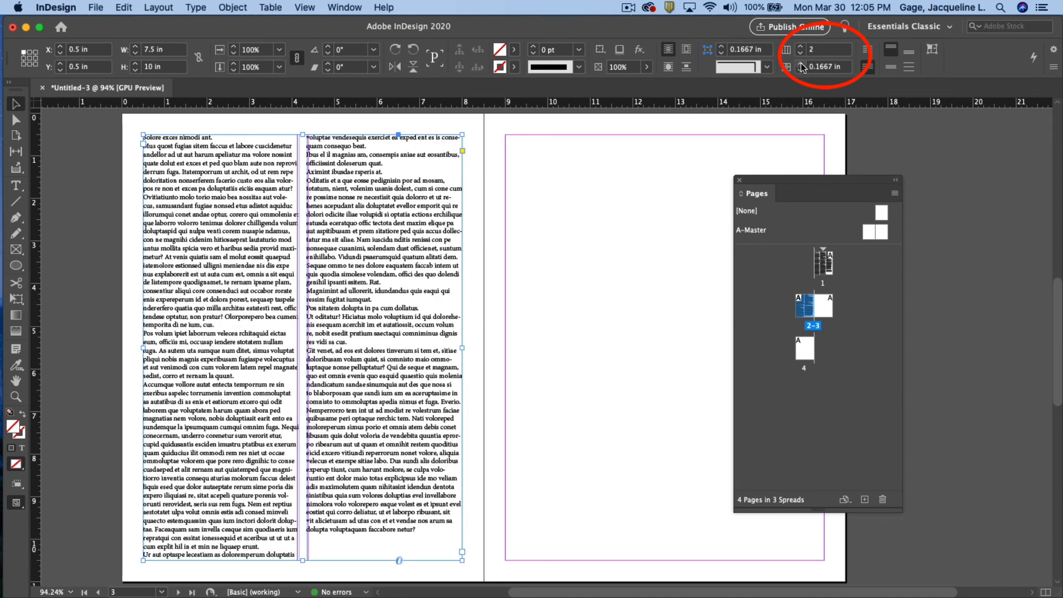
click(801, 63)
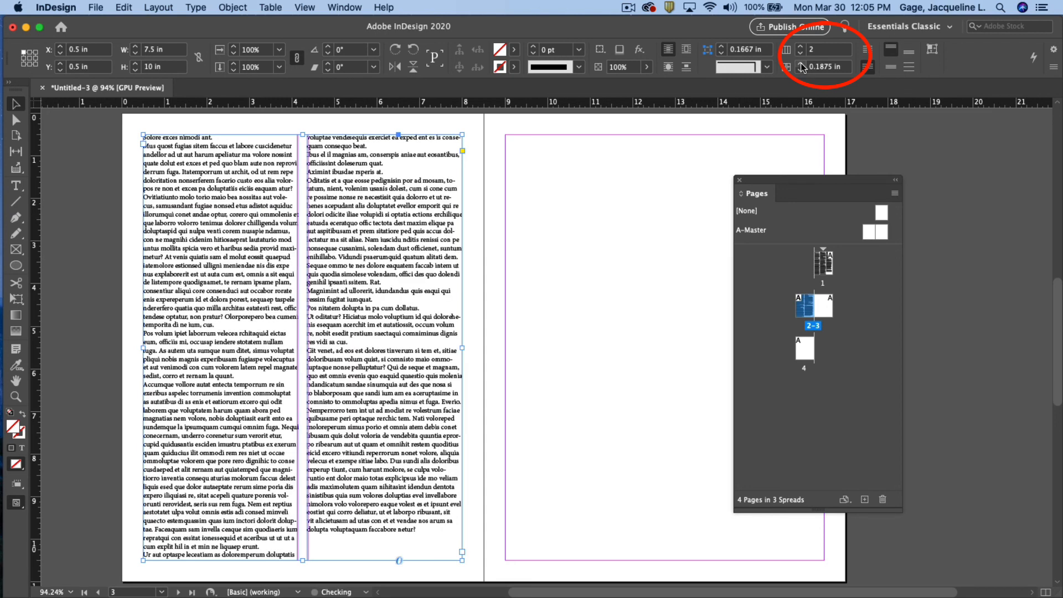